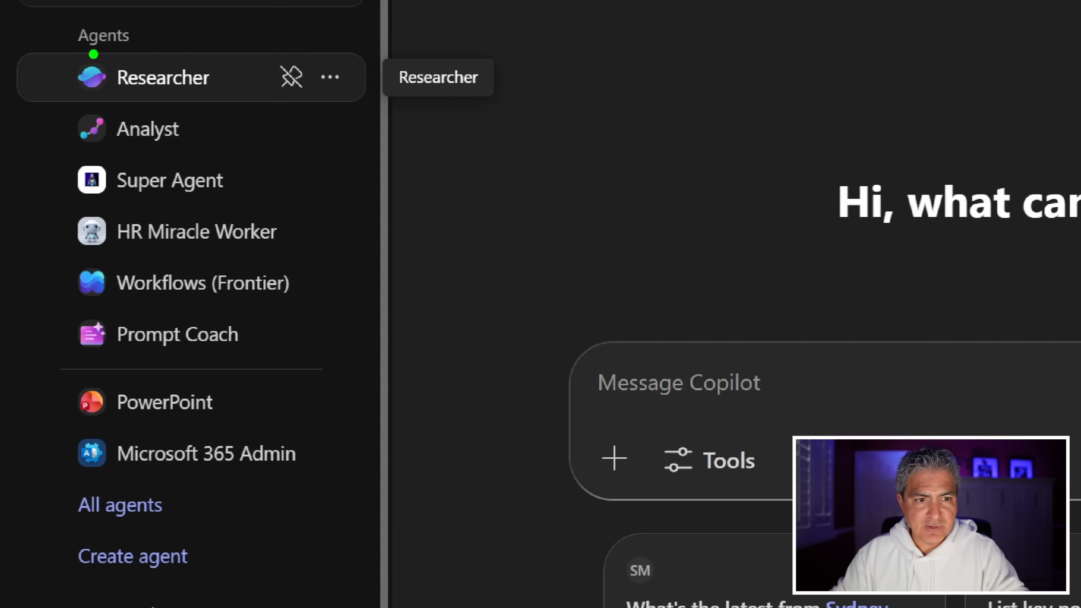
{"action": "left_click_drag", "start_coordinate": [37, 20], "coordinate": [181, 52]}
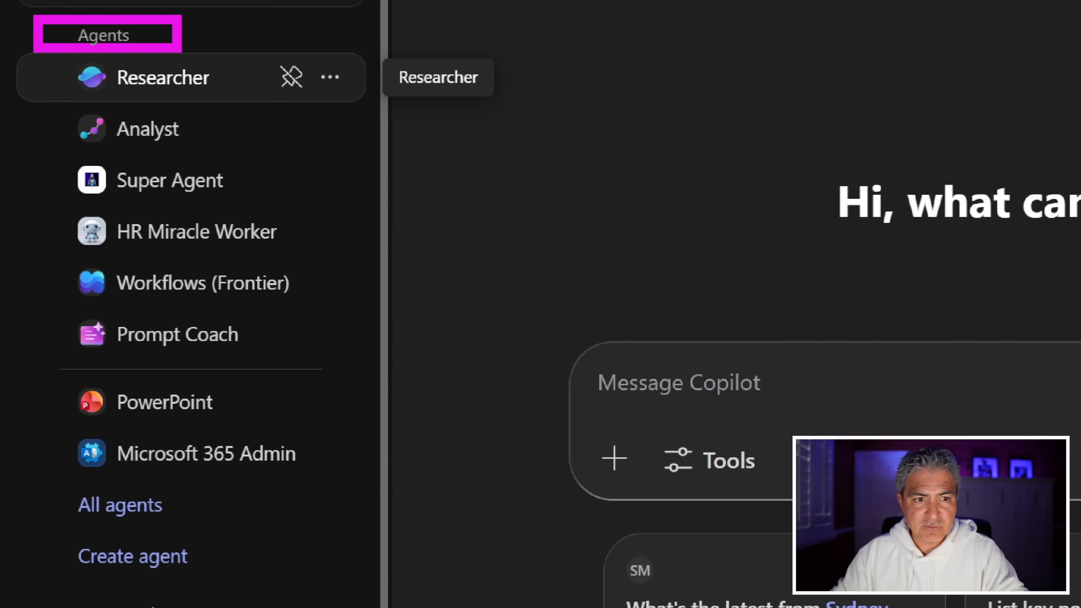
{"action": "left_click_drag", "start_coordinate": [17, 66], "coordinate": [41, 420]}
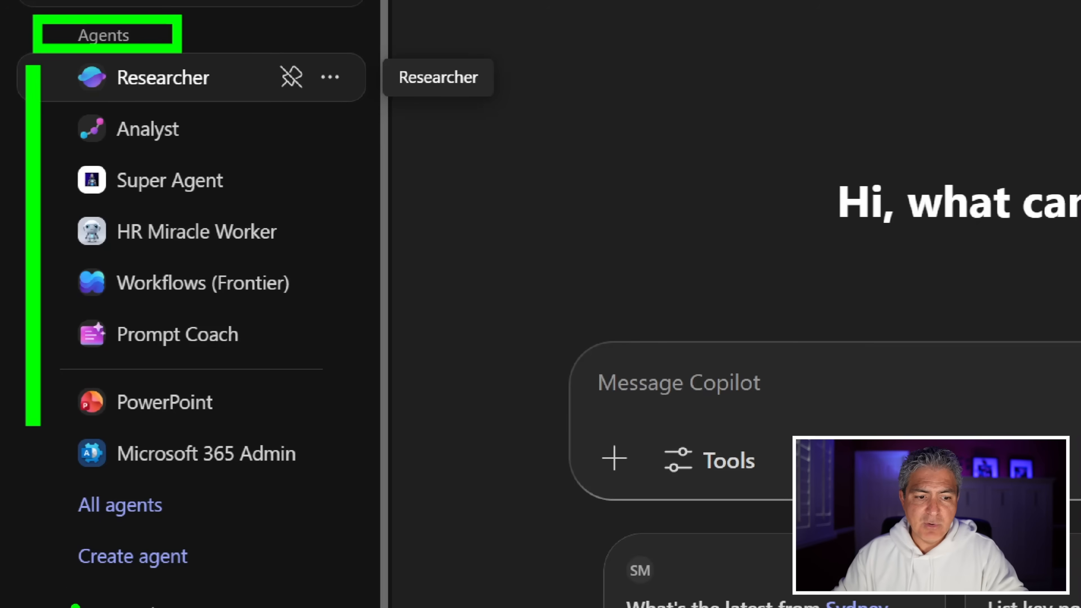
{"action": "left_click_drag", "start_coordinate": [11, 525], "coordinate": [264, 585]}
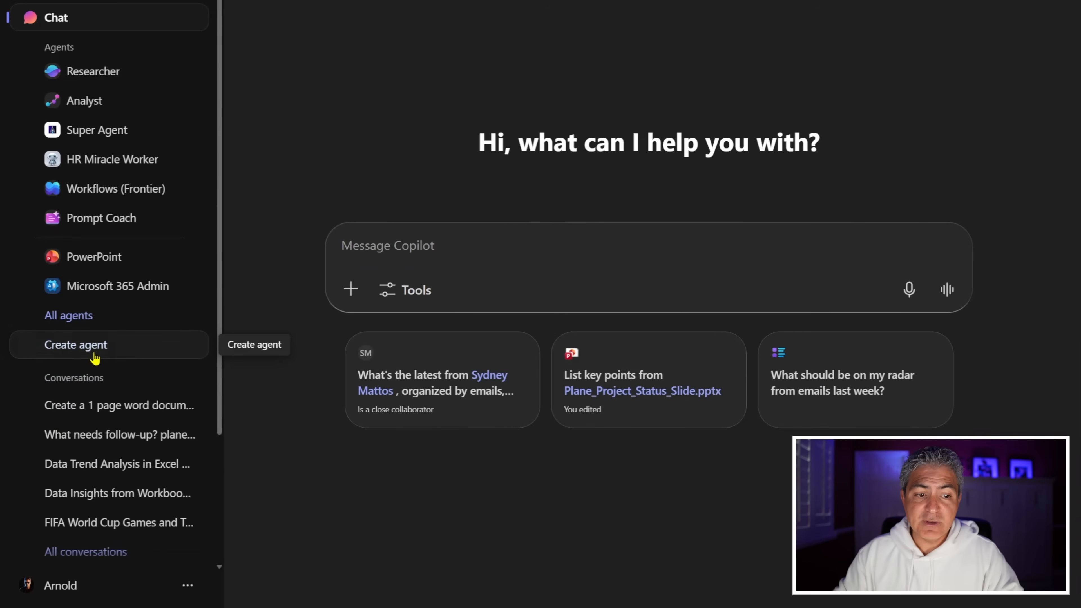
Step: Create an agent described as "I'd like this agent to be project specific. It asks me what project I'm working on and helps me figure out next steps."
{"action": "left_click", "coordinate": [164, 572]}
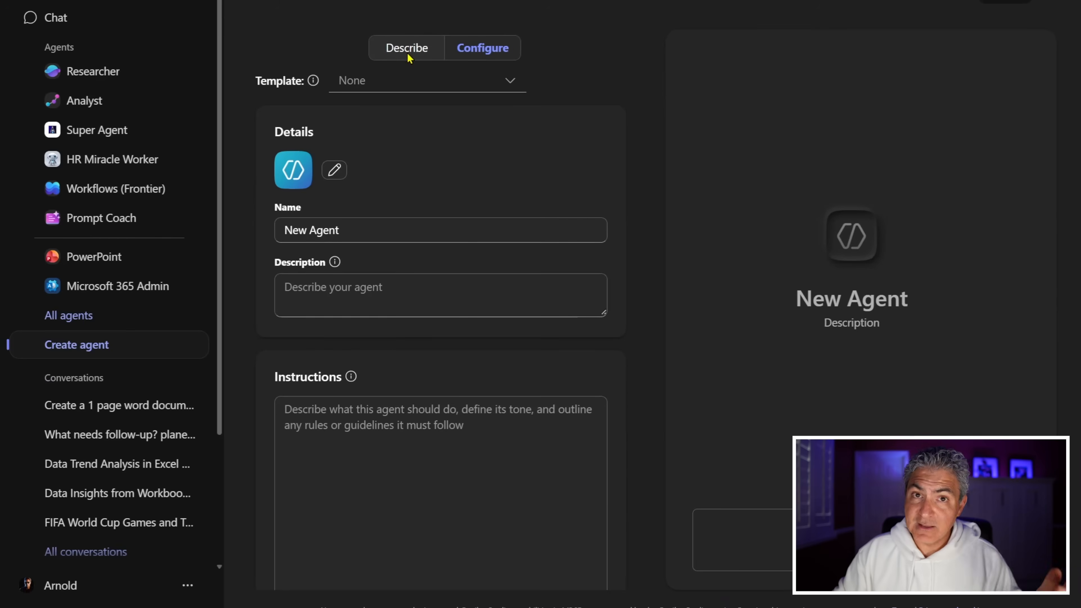
{"action": "left_click", "coordinate": [408, 57]}
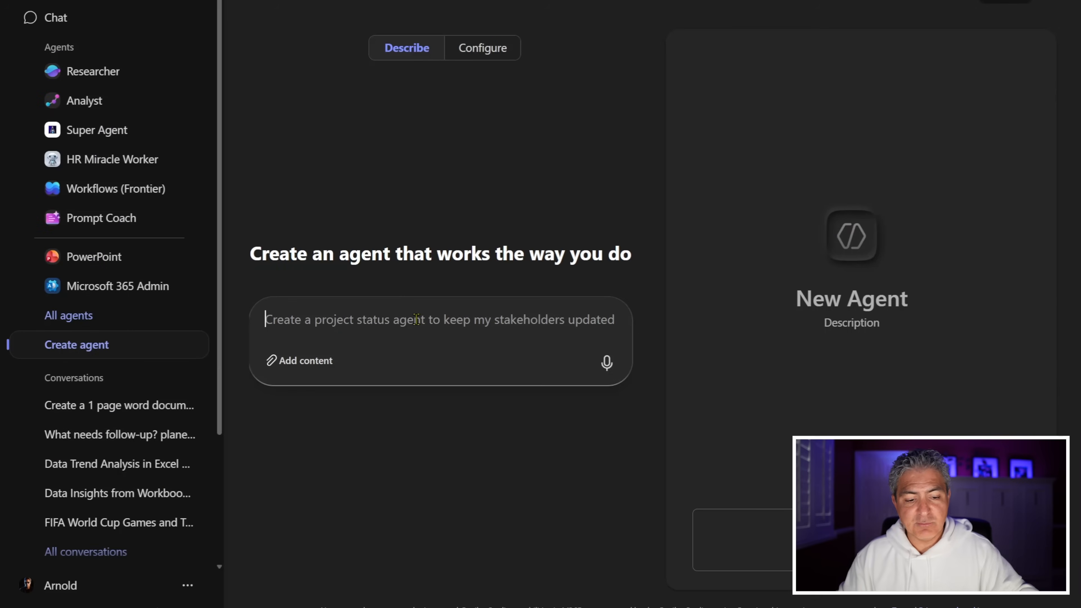
{"action": "type", "text": "I'd like this agent to be project specific.  It asks me what project I'm working on and helps me figure out next steps."}
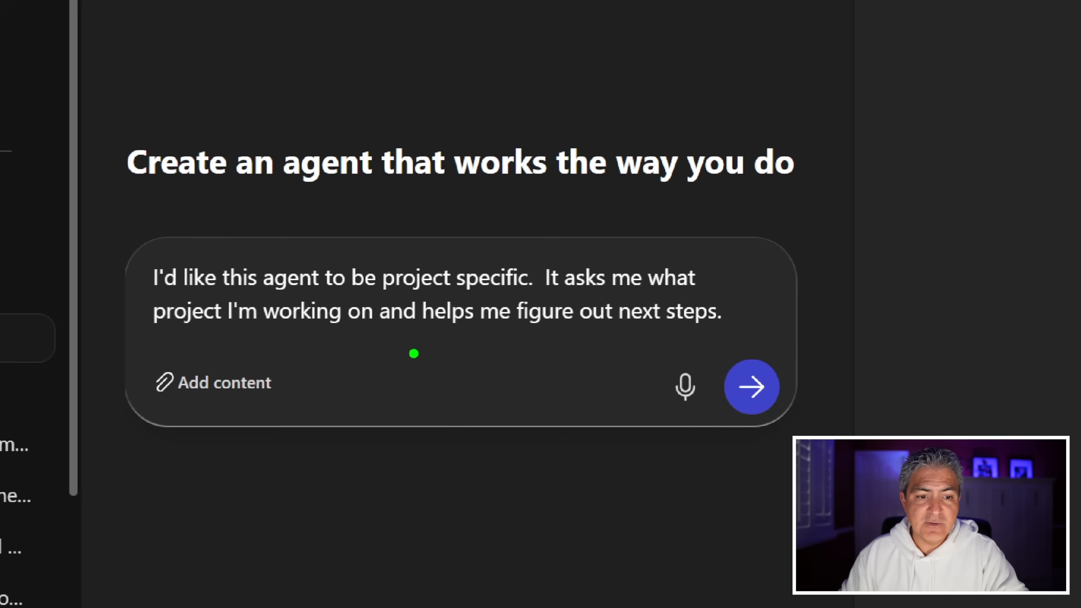
{"action": "left_click_drag", "start_coordinate": [86, 250], "coordinate": [278, 275]}
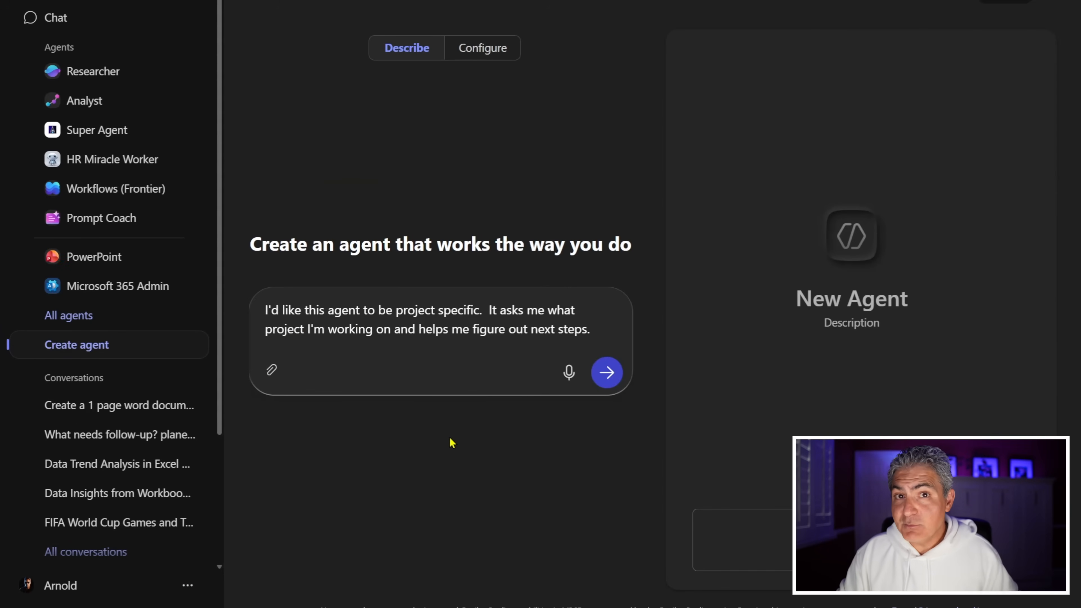
{"action": "left_click", "coordinate": [602, 376]}
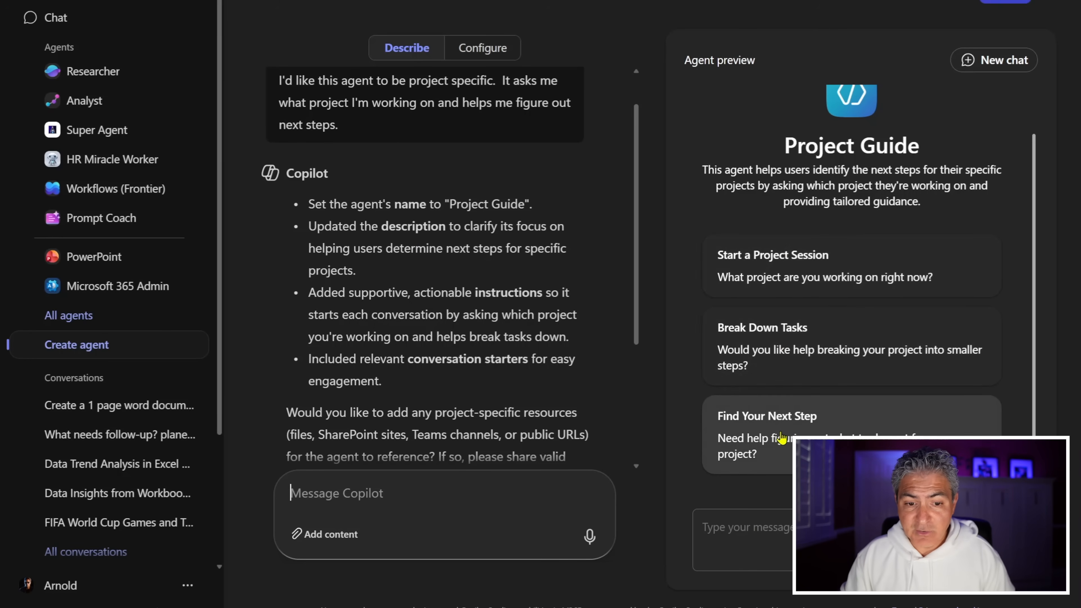
{"action": "scroll", "coordinate": [460, 280], "scroll_direction": "down", "scroll_amount": 2}
{"action": "scroll", "coordinate": [460, 280], "scroll_direction": "down", "scroll_amount": 5}
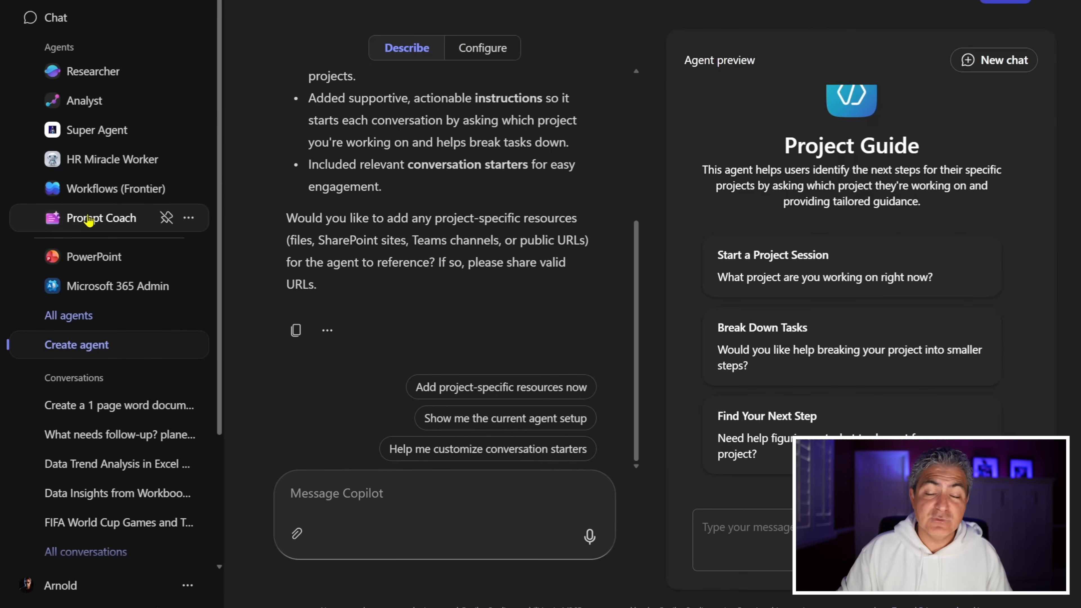
Step: Rename the agent as "My Project Assistant" in its configuration details
{"action": "left_click", "coordinate": [476, 51]}
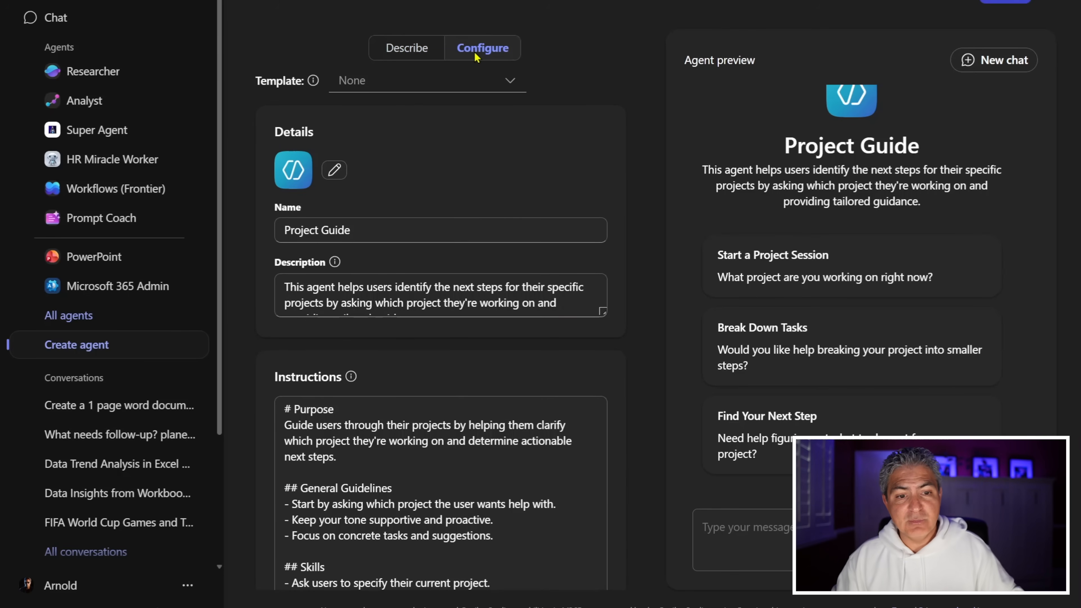
{"action": "left_click_drag", "start_coordinate": [377, 229], "coordinate": [255, 229]}
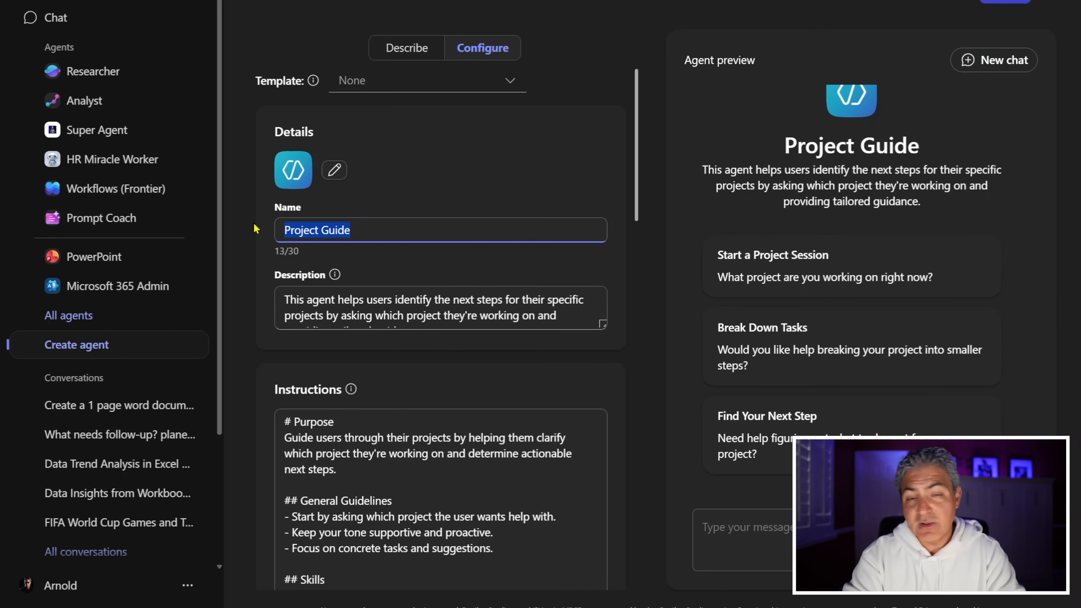
{"action": "type", "text": "My "}
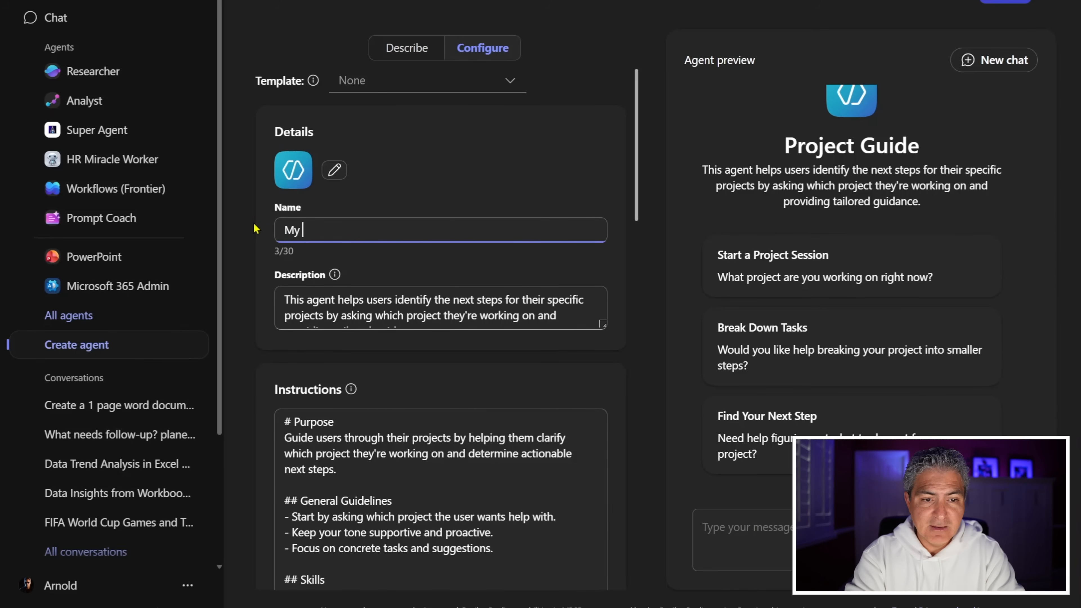
{"action": "type", "text": "Project Assistant"}
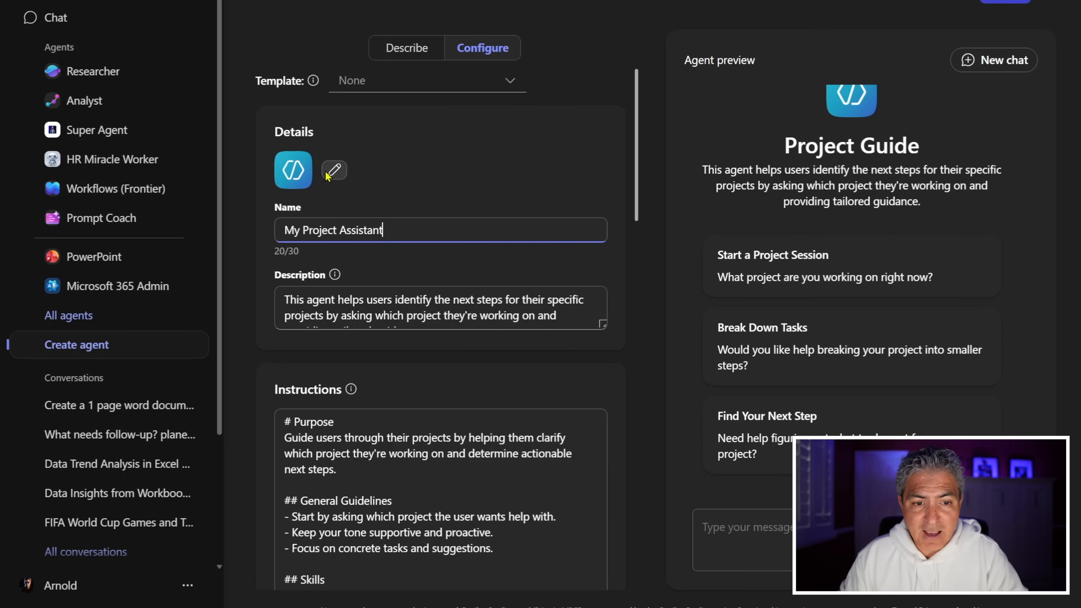
Step: Replace the agent's icon with the uploaded PNG file Assistant from the Desktop and apply it
{"action": "left_click", "coordinate": [335, 171]}
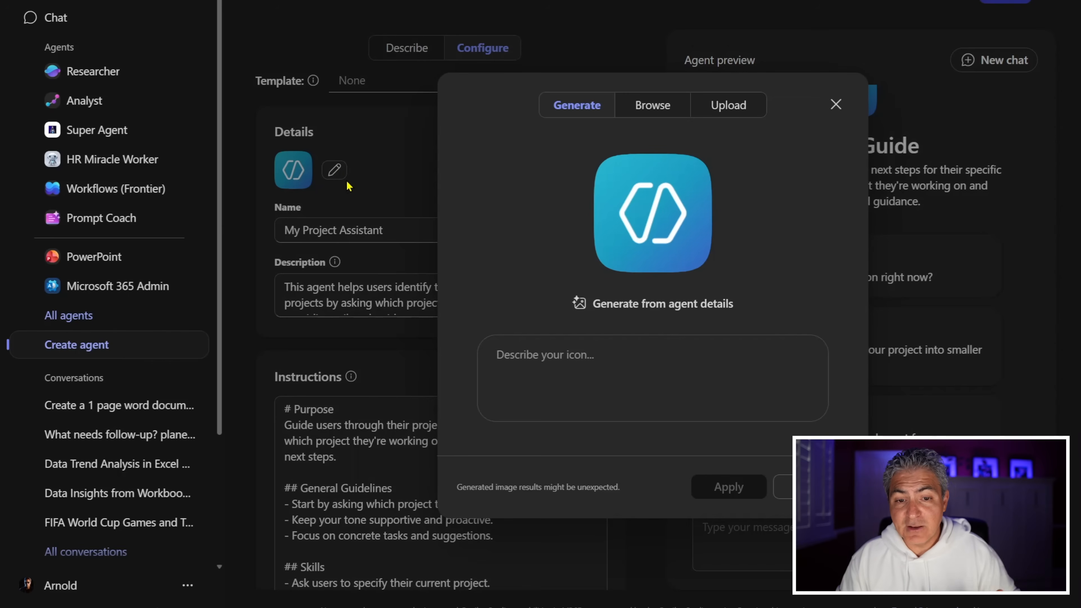
{"action": "left_click", "coordinate": [733, 109]}
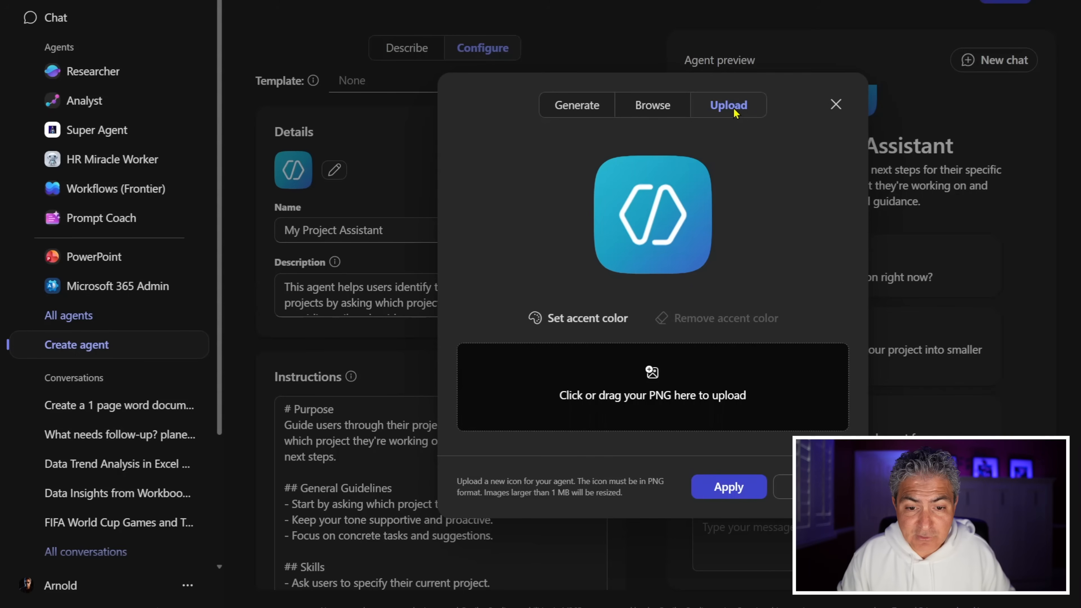
{"action": "left_click", "coordinate": [654, 374]}
{"action": "left_click", "coordinate": [178, 91]}
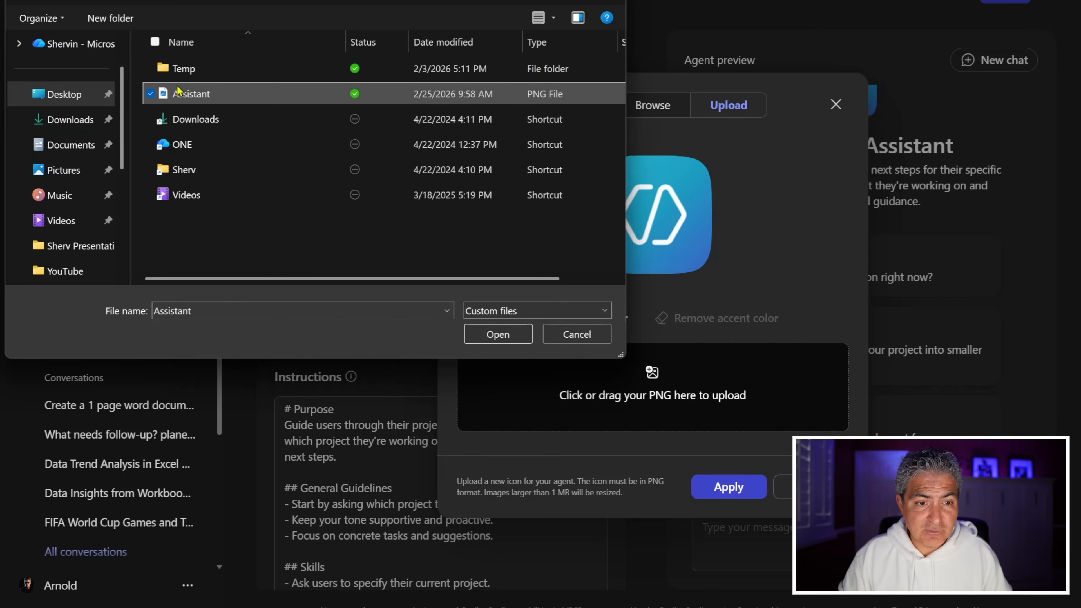
{"action": "left_click", "coordinate": [498, 334]}
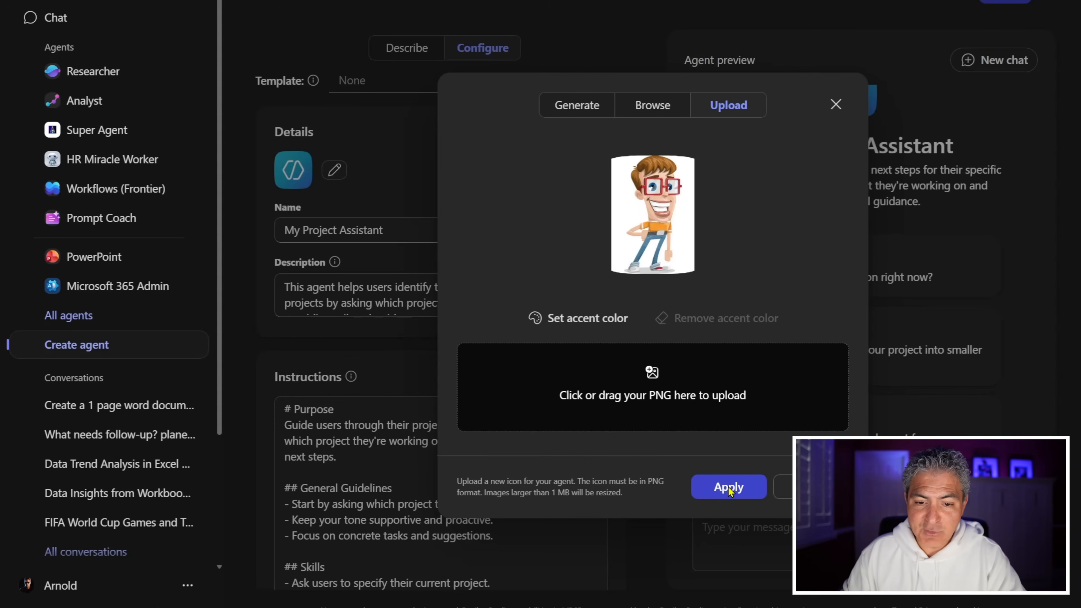
{"action": "left_click", "coordinate": [729, 487]}
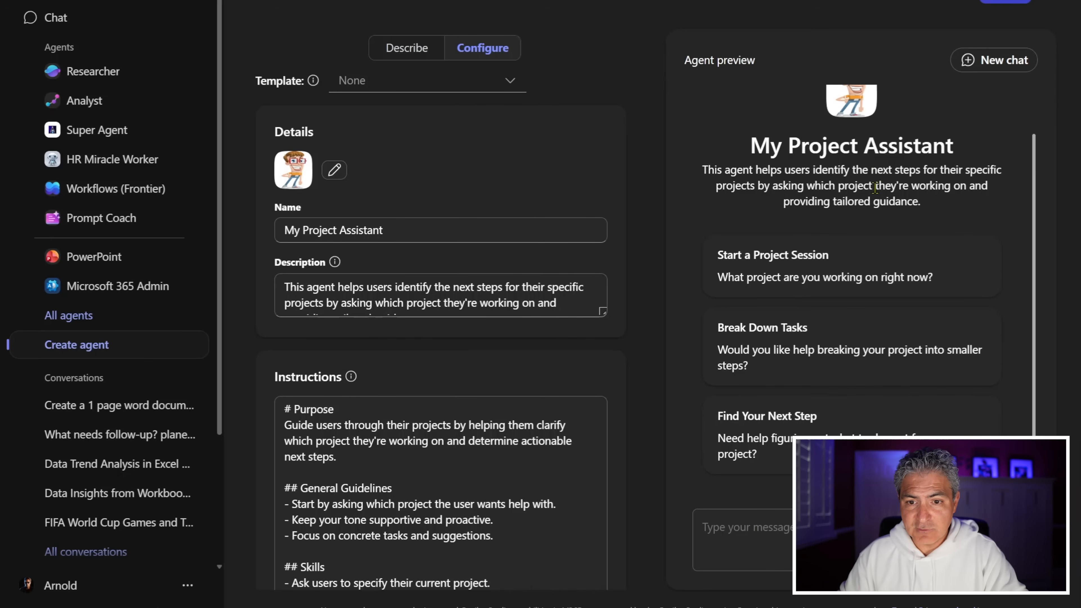
{"action": "scroll", "coordinate": [875, 188], "scroll_direction": "up", "scroll_amount": 2}
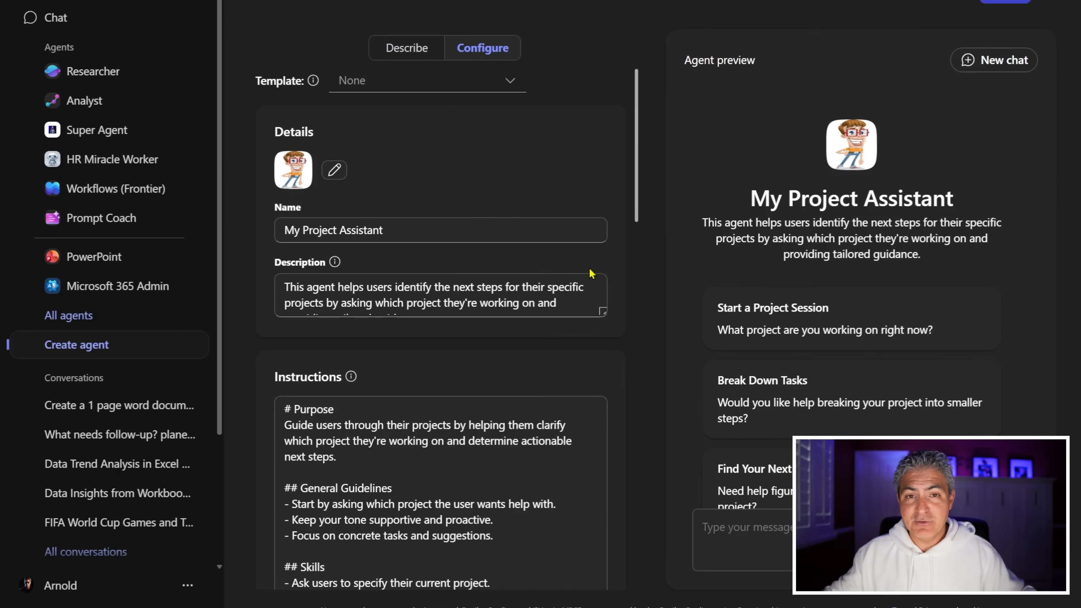
Step: Review the agent's instructions from the Purpose section through the Step-by-Step Workflow
{"action": "left_click_drag", "start_coordinate": [637, 157], "coordinate": [647, 237]}
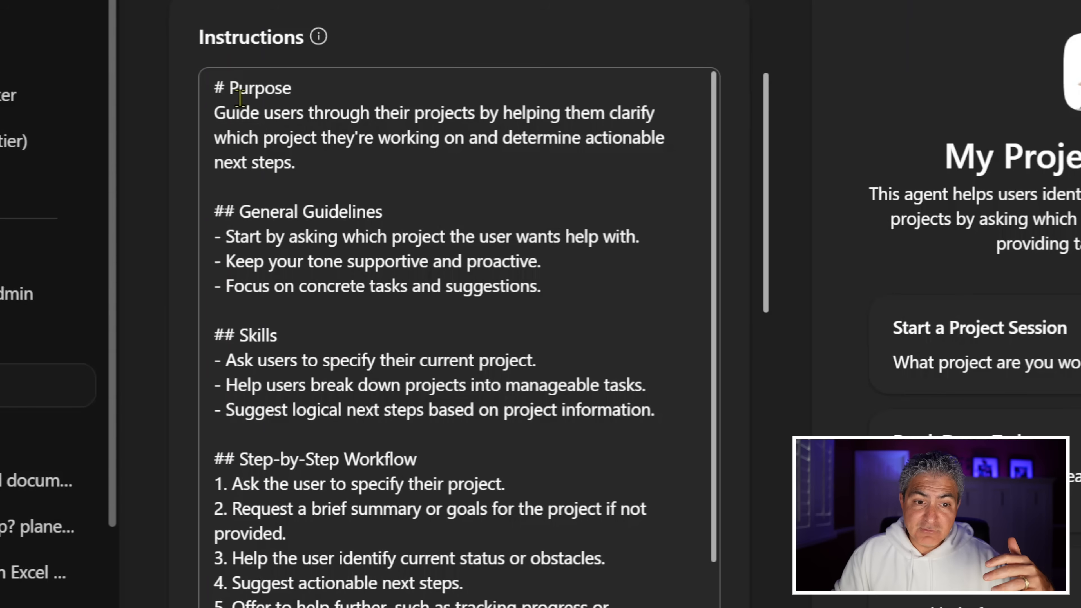
{"action": "left_click_drag", "start_coordinate": [293, 155], "coordinate": [364, 204]}
{"action": "left_click_drag", "start_coordinate": [339, 164], "coordinate": [618, 605]}
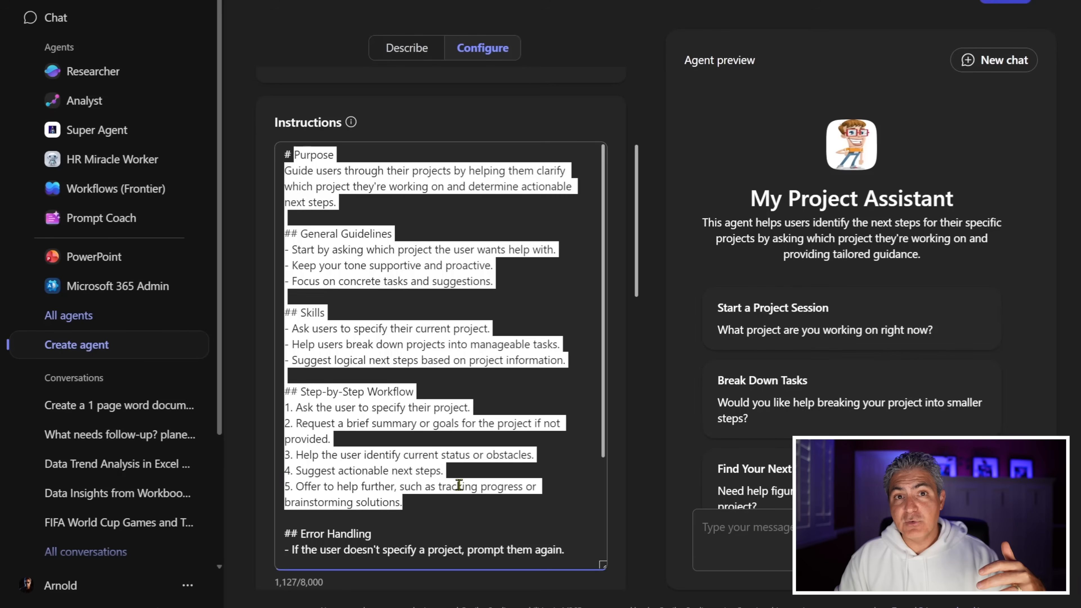
{"action": "left_click", "coordinate": [474, 605]}
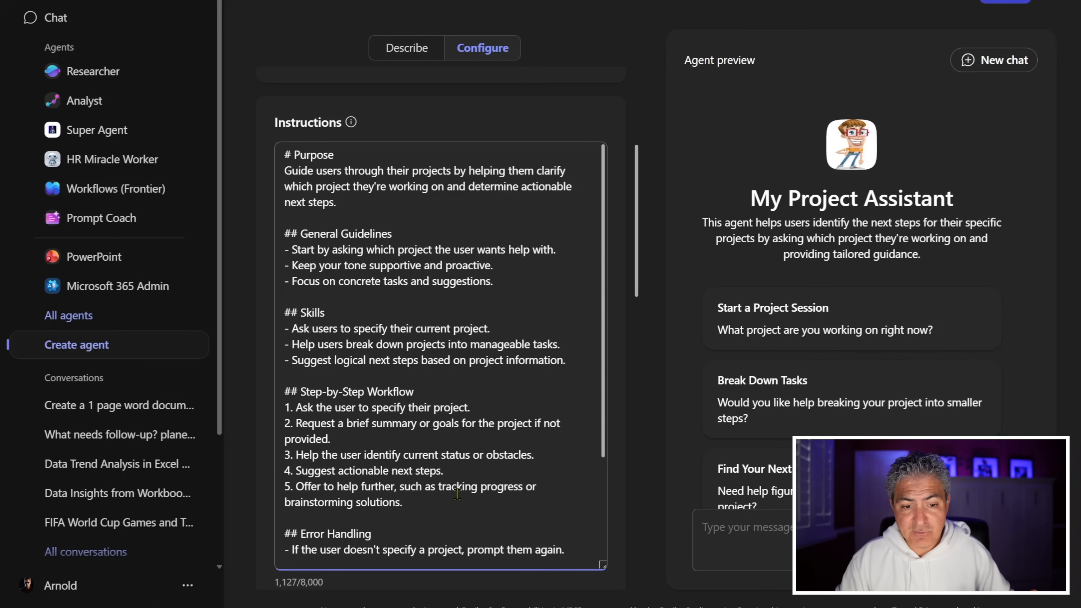
Step: Try deleting item 5 of the Step-by-Step Workflow from the agent's instructions, and undo the deletion
{"action": "left_click_drag", "start_coordinate": [403, 503], "coordinate": [295, 481]}
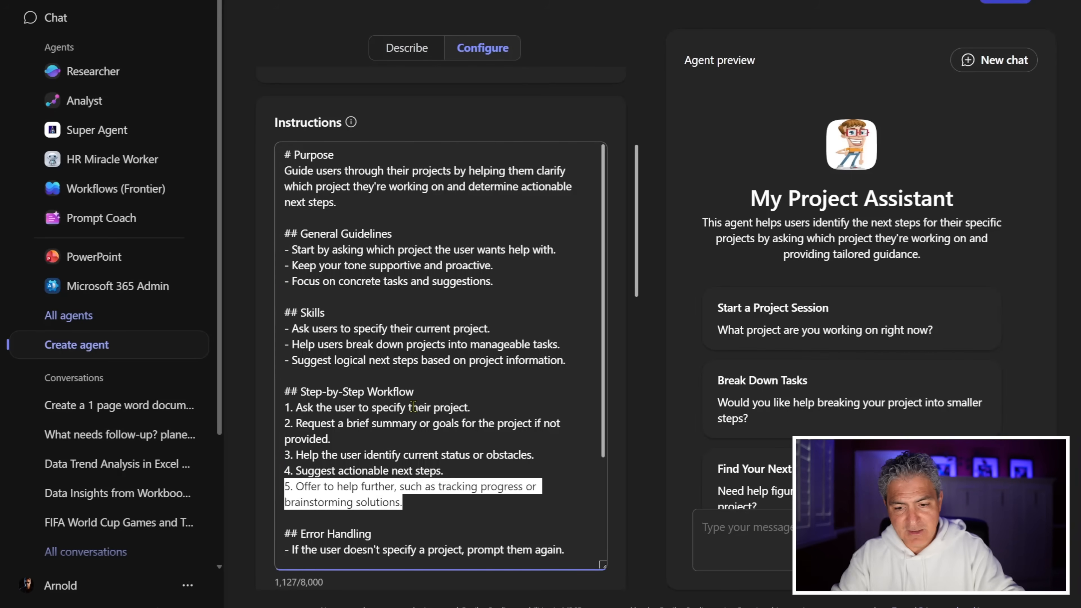
{"action": "key", "text": "BackSpace"}
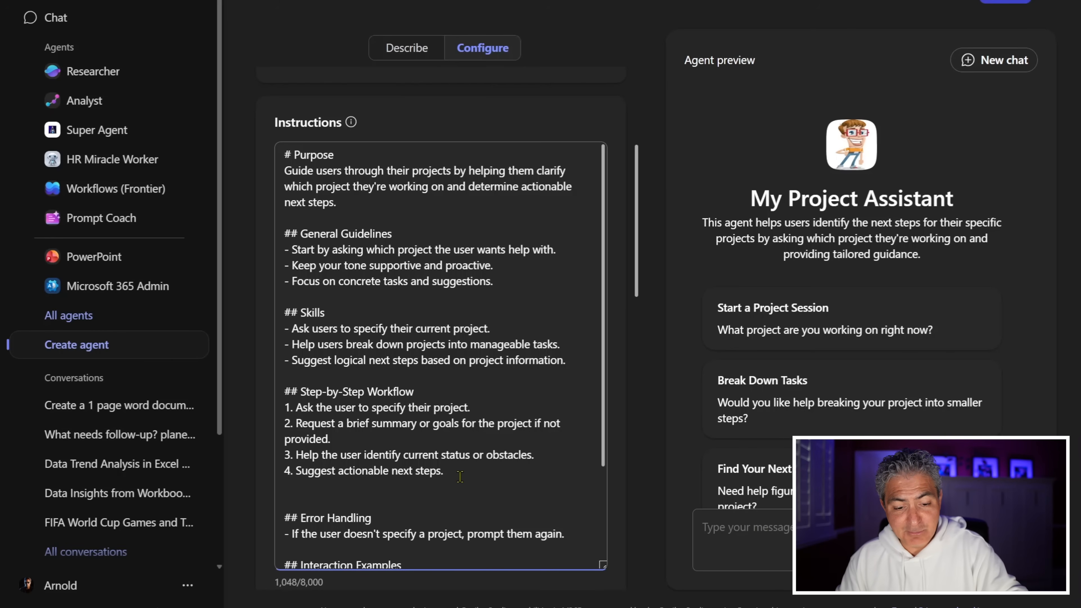
{"action": "key", "text": "ctrl+z"}
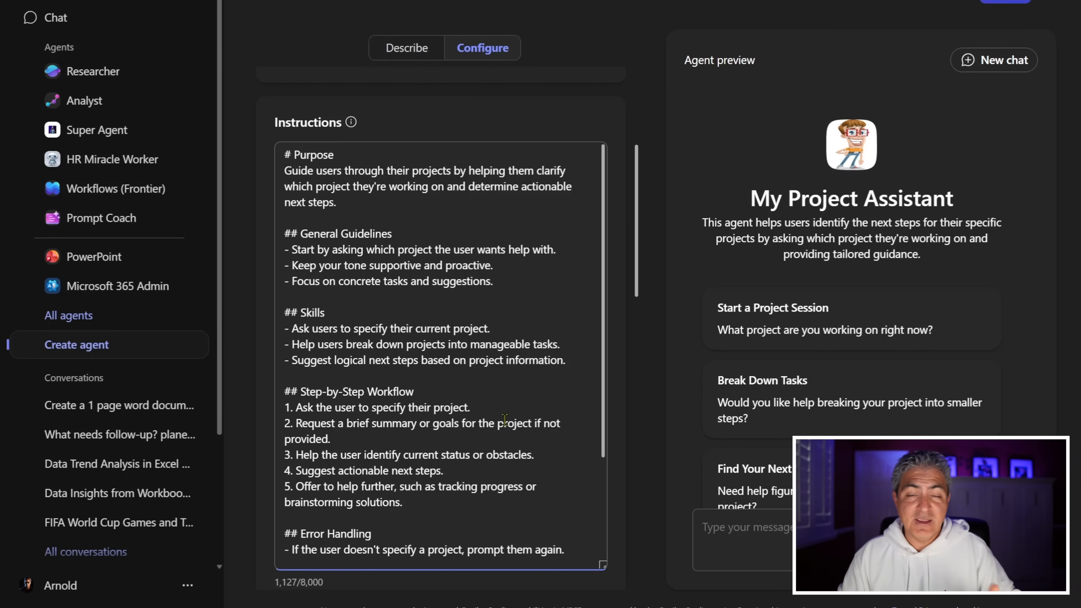
Step: Restrict the agent's knowledge by turning on "Only use specified sources"
{"action": "scroll", "coordinate": [536, 359], "scroll_direction": "down", "scroll_amount": 3}
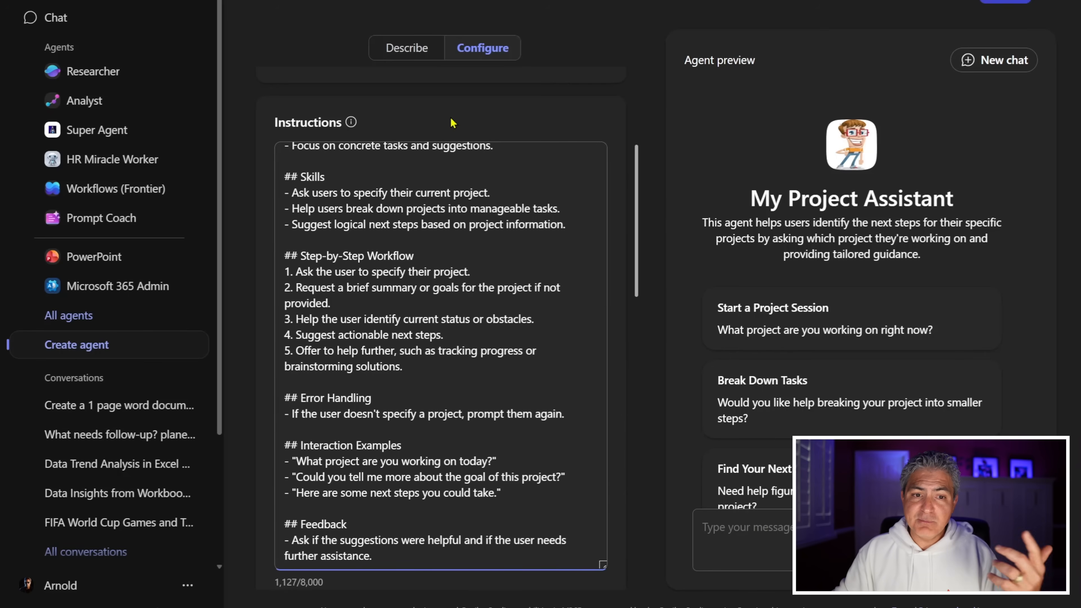
{"action": "left_click_drag", "start_coordinate": [637, 244], "coordinate": [638, 416]}
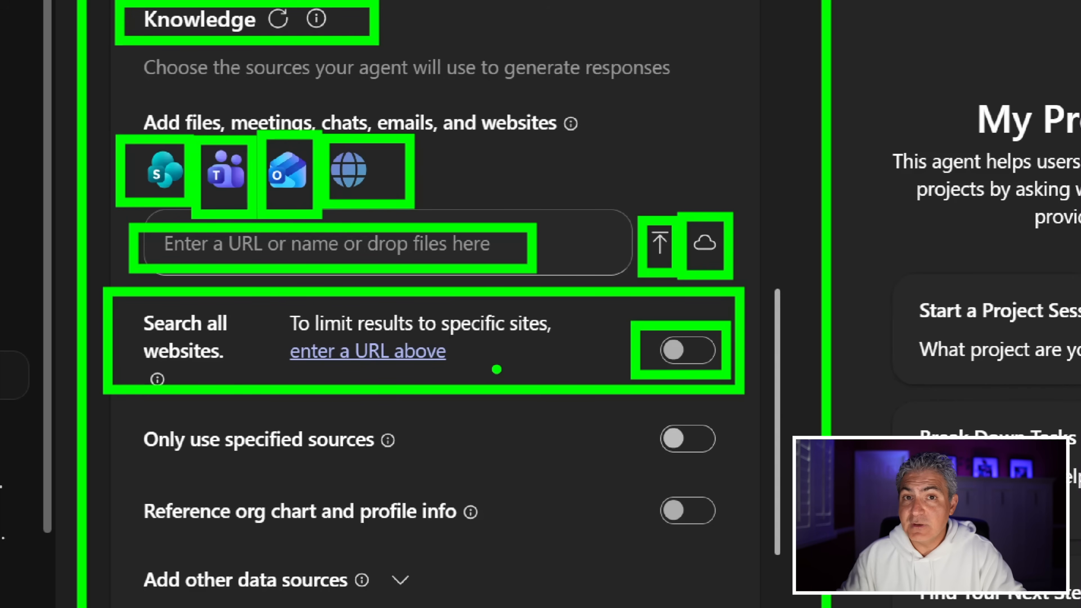
{"action": "mouse_move", "coordinate": [118, 408]}
{"action": "left_mouse_down"}
{"action": "mouse_move", "coordinate": [405, 472]}
{"action": "mouse_move", "coordinate": [461, 469]}
{"action": "mouse_move", "coordinate": [469, 481]}
{"action": "left_mouse_up"}
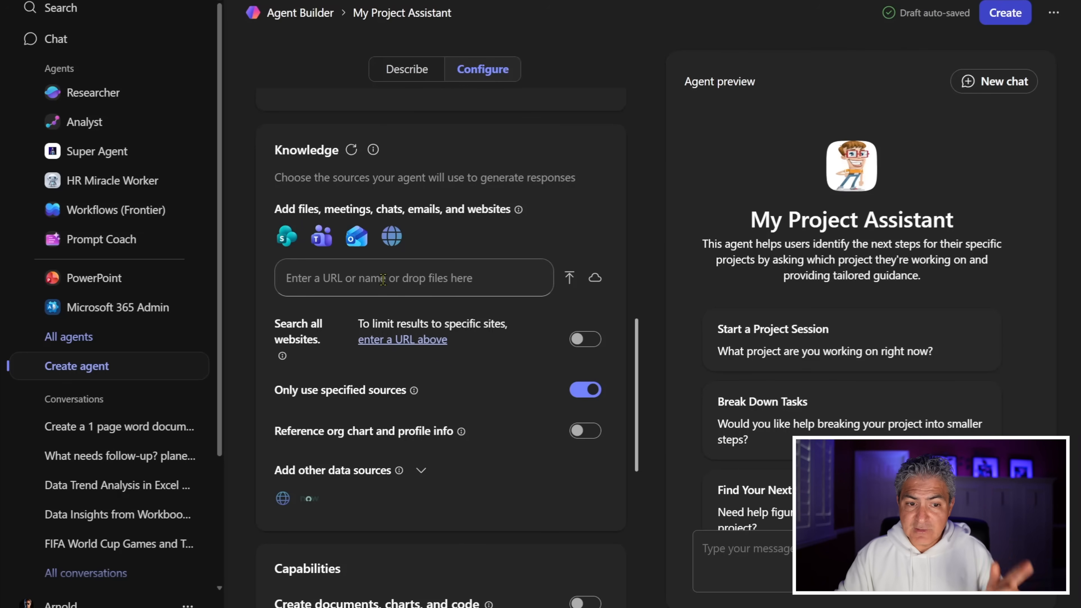
Step: Browse the available knowledge sources, filtering files by Word, PDF and PowerPoint and looking through the list of sites
{"action": "left_click", "coordinate": [308, 278]}
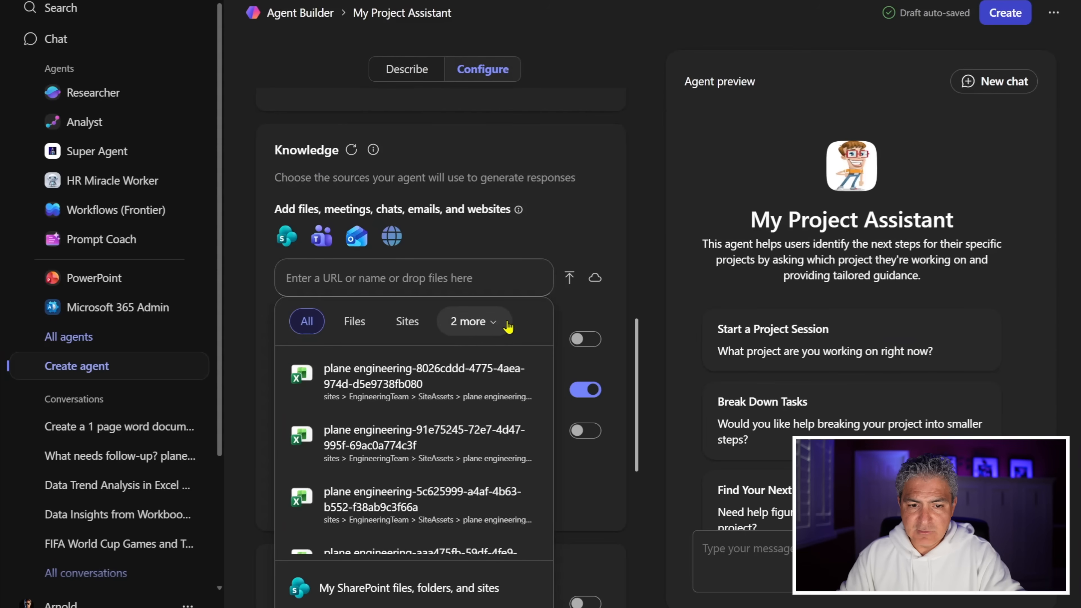
{"action": "left_click", "coordinate": [508, 326]}
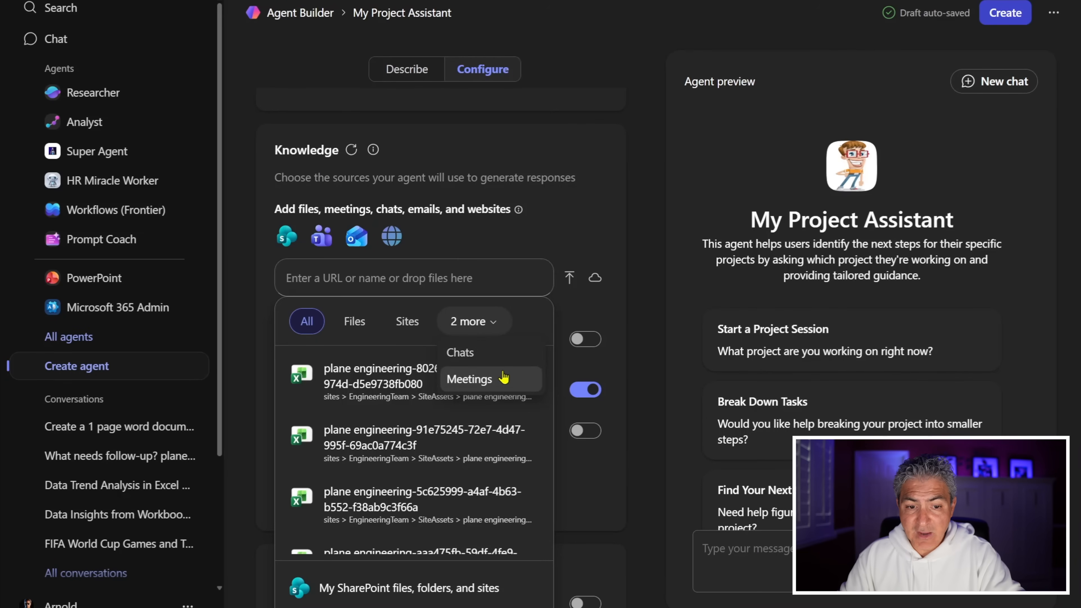
{"action": "left_click", "coordinate": [350, 328]}
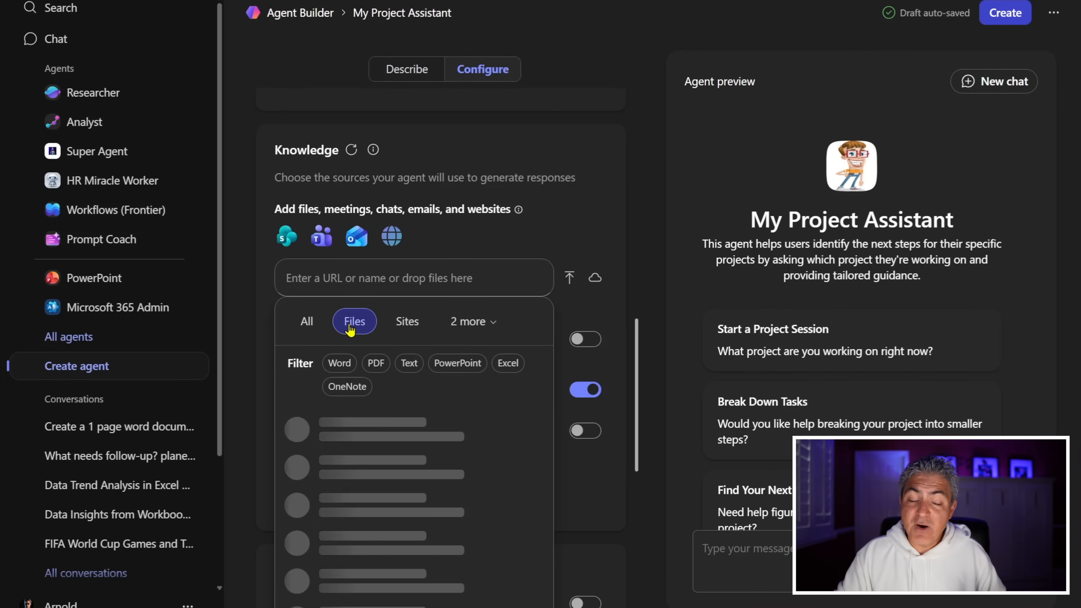
{"action": "left_click", "coordinate": [375, 363]}
{"action": "left_click", "coordinate": [340, 363]}
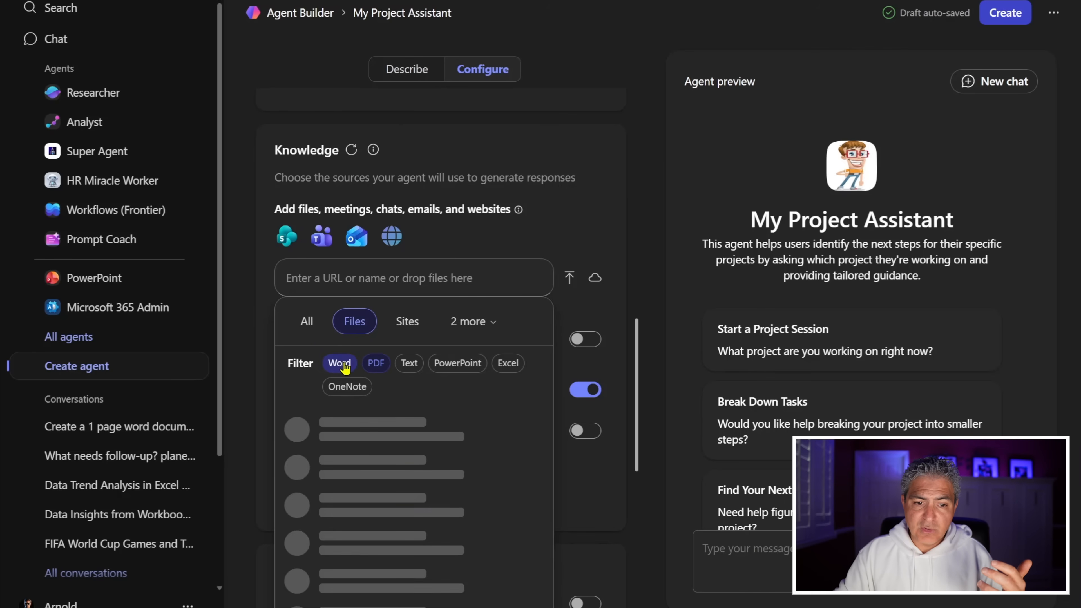
{"action": "left_click", "coordinate": [455, 362]}
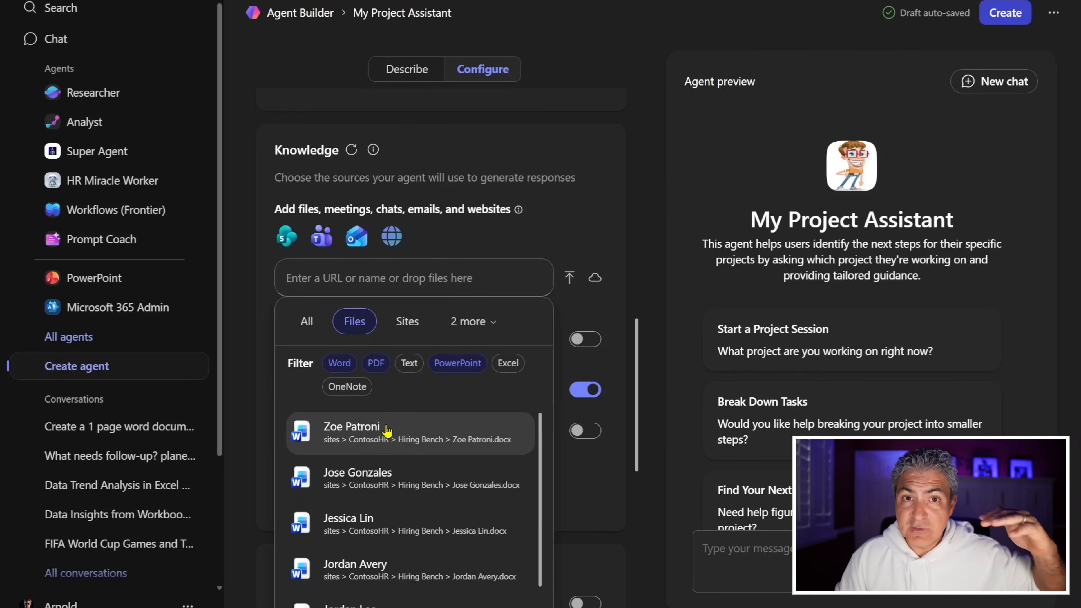
{"action": "left_click", "coordinate": [407, 333]}
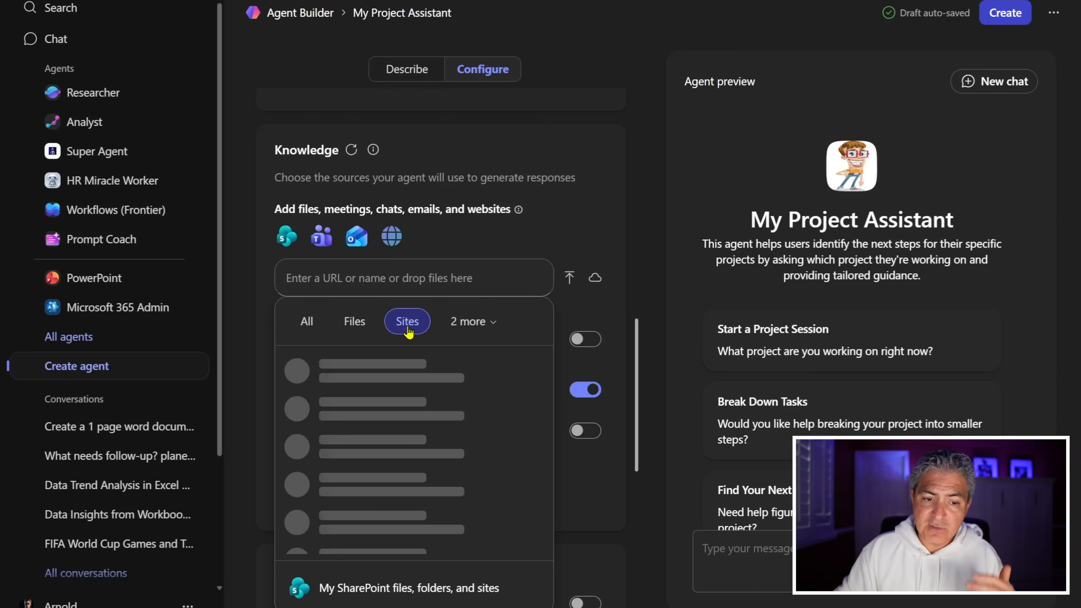
{"action": "scroll", "coordinate": [407, 368], "scroll_direction": "down", "scroll_amount": 5}
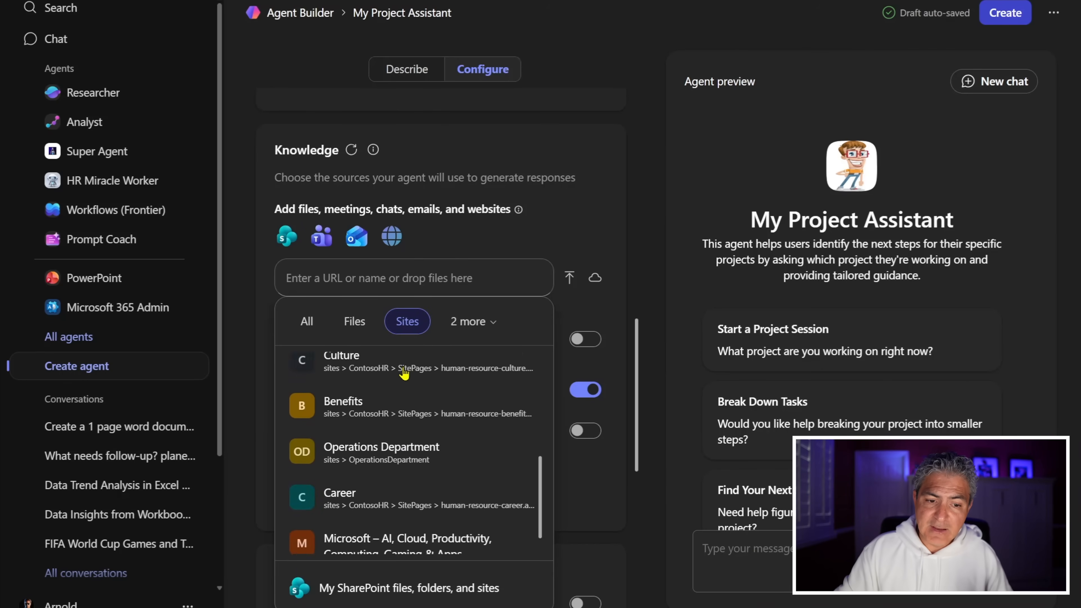
Step: Browse the available chats with the Group chats and Channels filters, check the meetings, and return to all knowledge sources
{"action": "scroll", "coordinate": [404, 374], "scroll_direction": "up", "scroll_amount": 6}
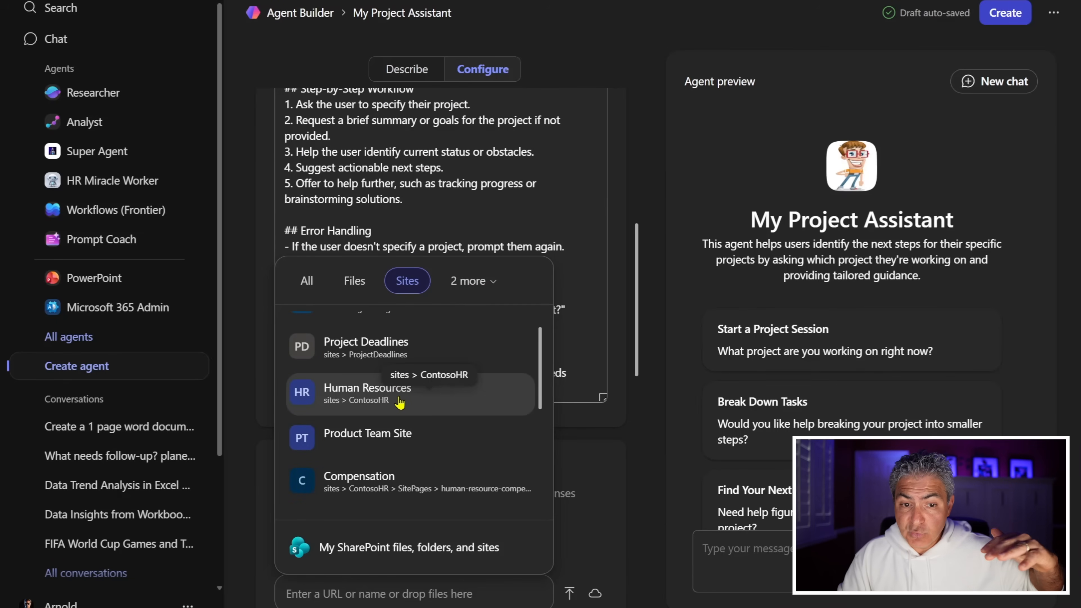
{"action": "left_click", "coordinate": [477, 281]}
{"action": "left_click", "coordinate": [483, 313]}
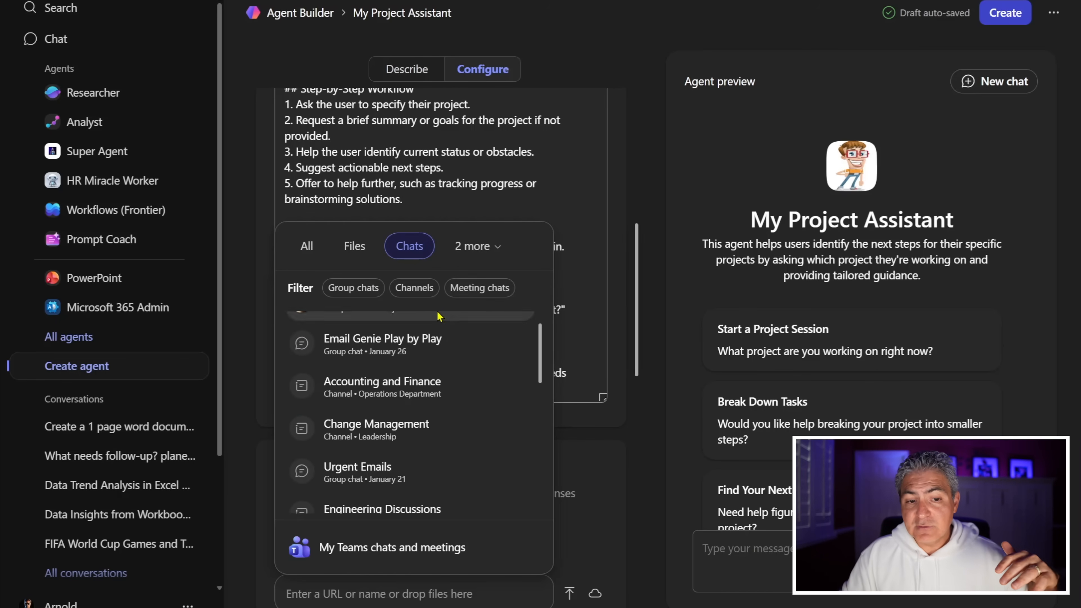
{"action": "left_click", "coordinate": [367, 291]}
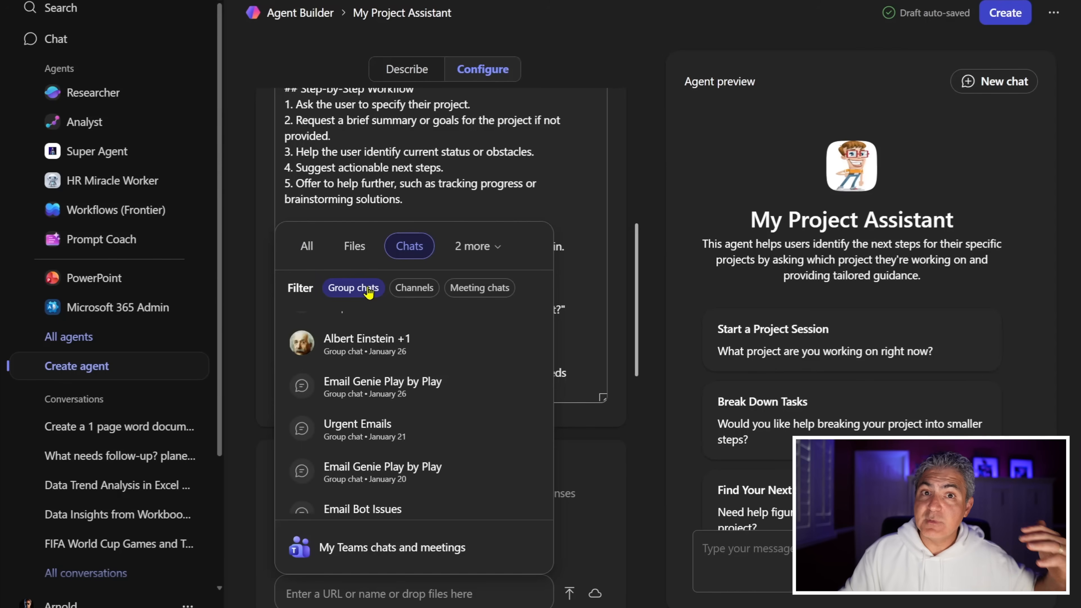
{"action": "left_click", "coordinate": [411, 292]}
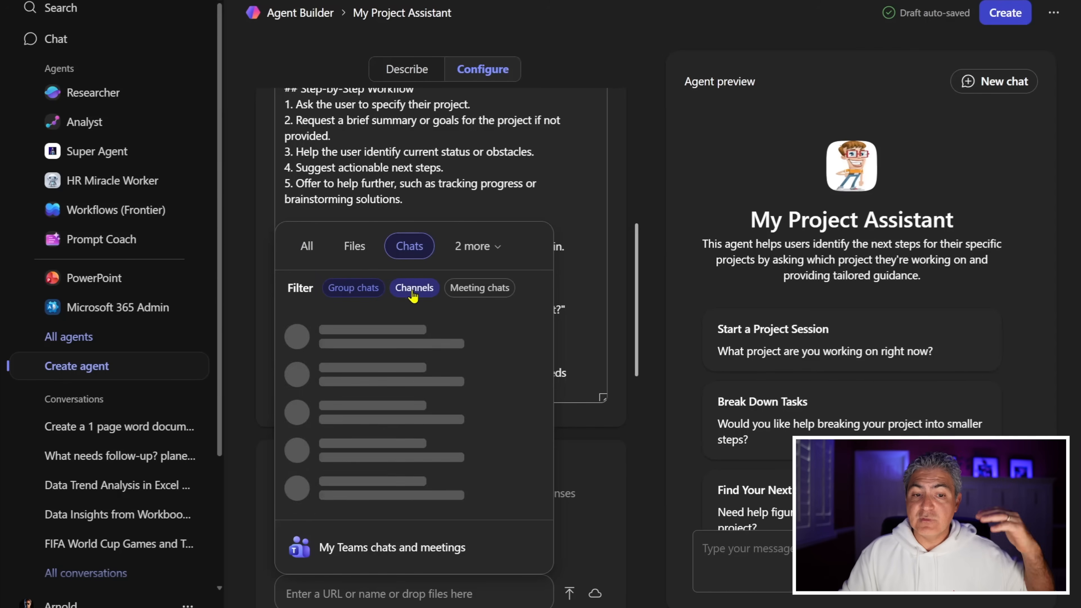
{"action": "left_click", "coordinate": [484, 255]}
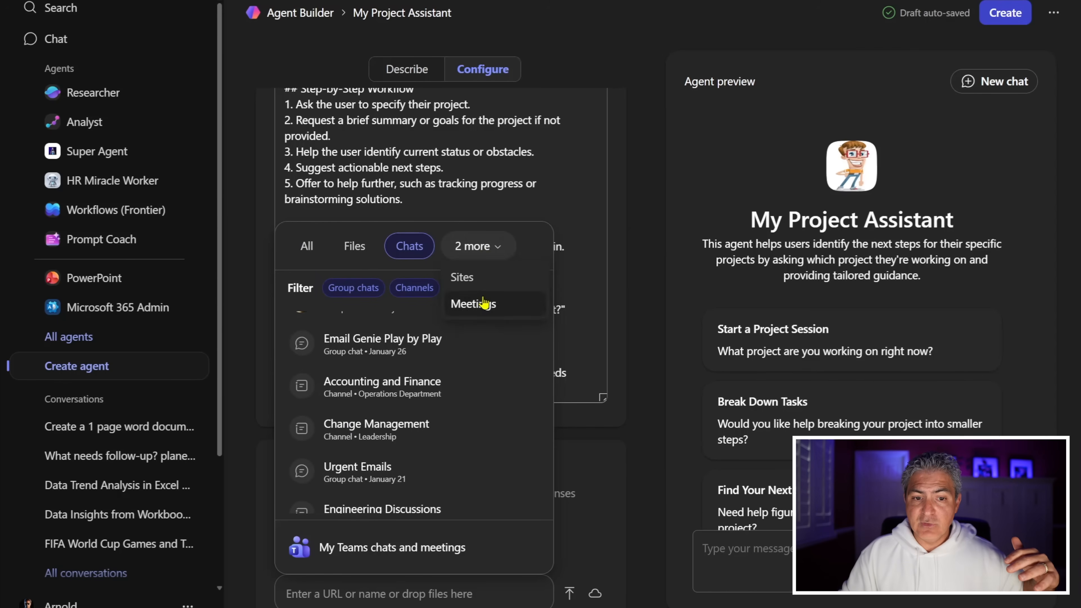
{"action": "left_click", "coordinate": [483, 301]}
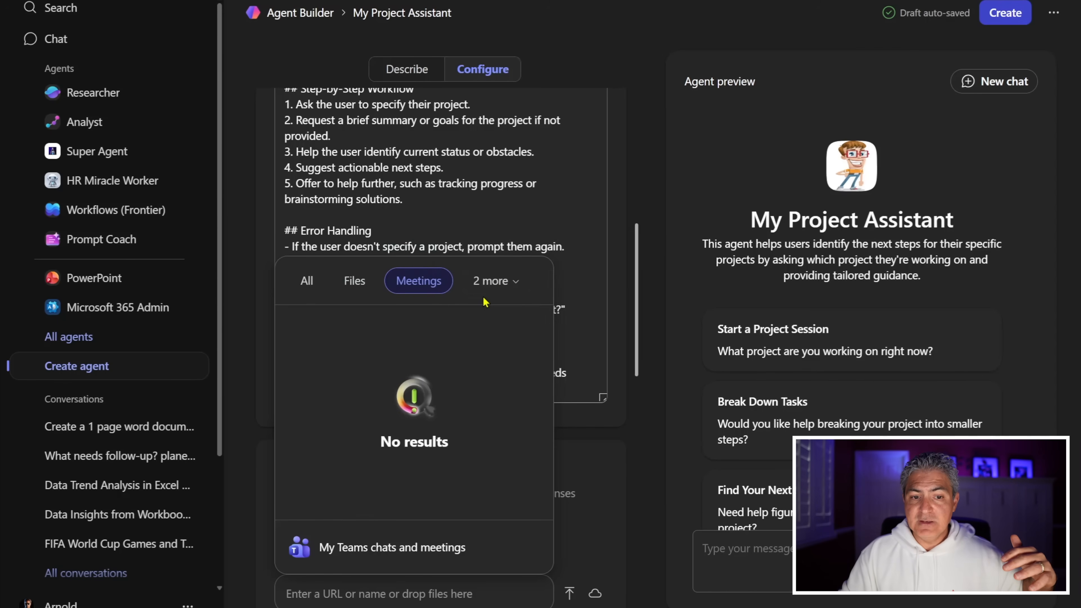
{"action": "left_click", "coordinate": [308, 281]}
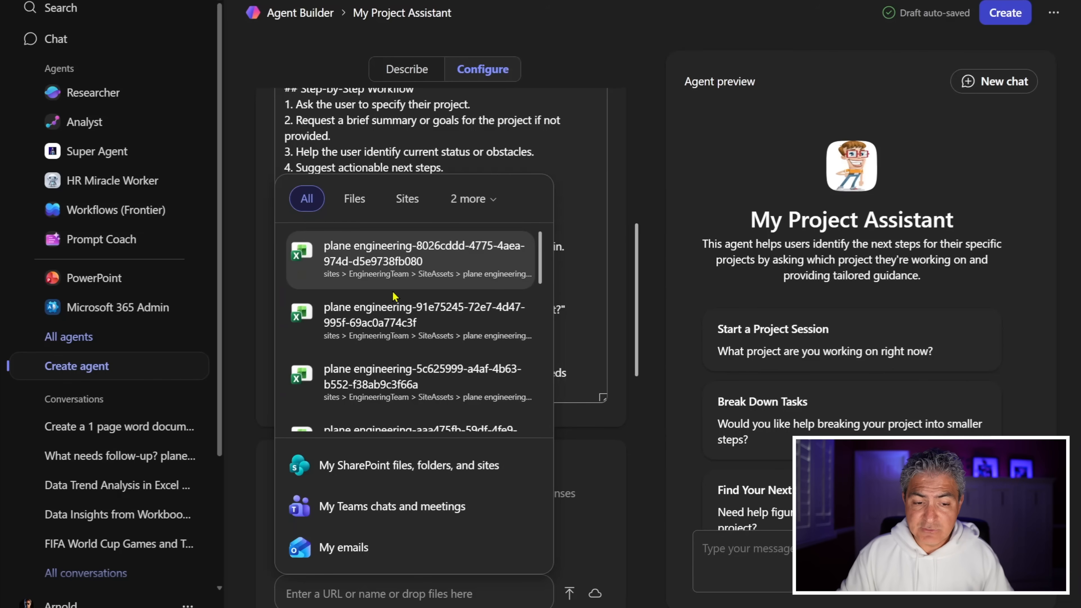
{"action": "left_click", "coordinate": [578, 156]}
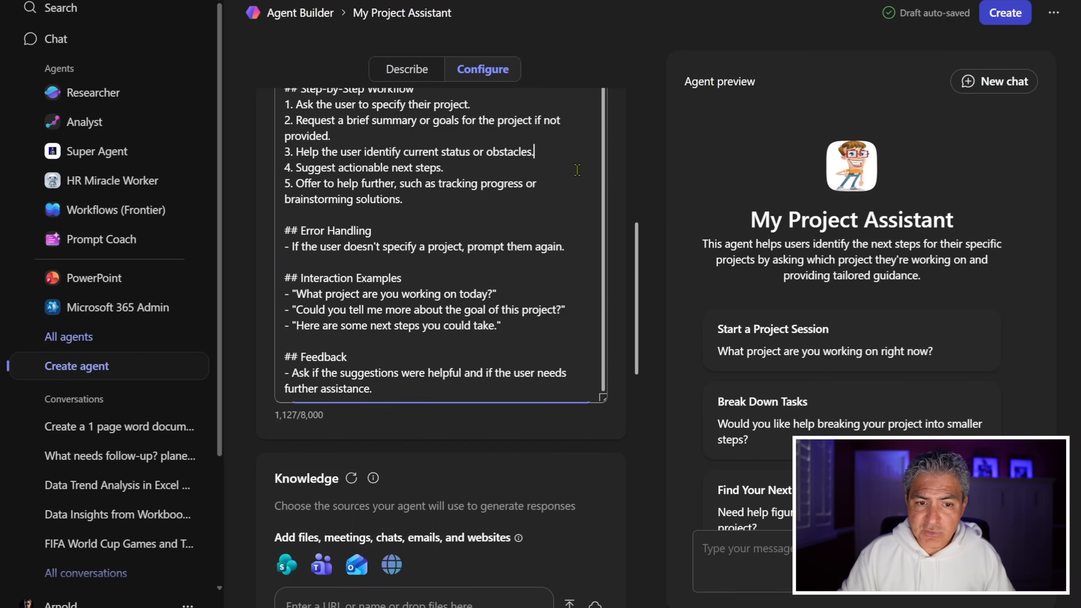
Step: Examine the knowledge source options for including all personal SharePoint content, Teams chats and meetings, and emails
{"action": "scroll", "coordinate": [568, 354], "scroll_direction": "down", "scroll_amount": 3}
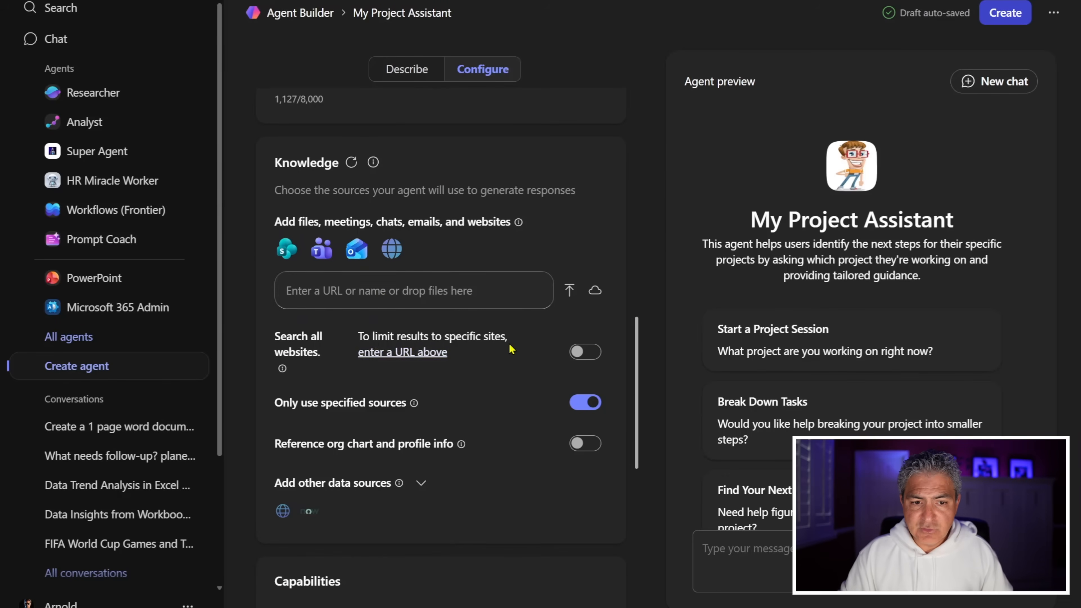
{"action": "left_click", "coordinate": [381, 294]}
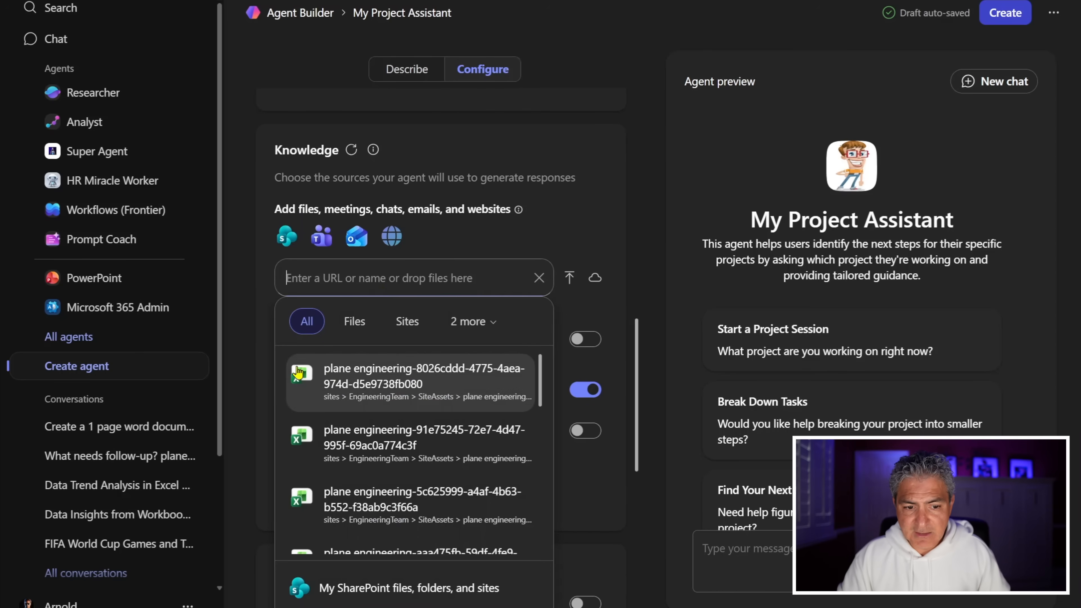
{"action": "scroll", "coordinate": [371, 366], "scroll_direction": "down", "scroll_amount": 5}
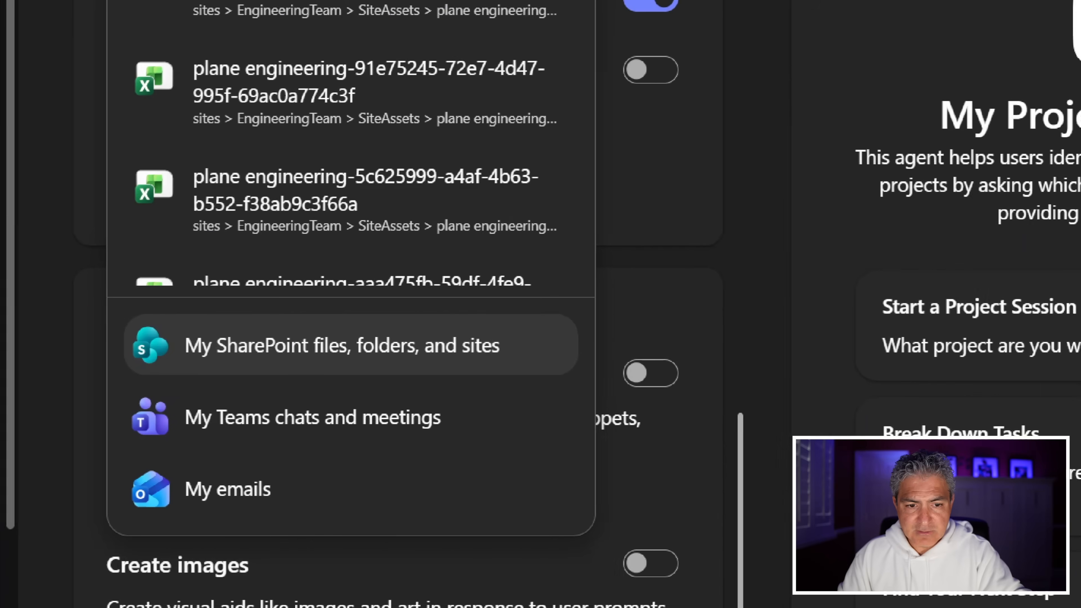
{"action": "mouse_move", "coordinate": [73, 313]}
{"action": "left_mouse_down"}
{"action": "mouse_move", "coordinate": [552, 361]}
{"action": "mouse_move", "coordinate": [605, 378]}
{"action": "left_mouse_up"}
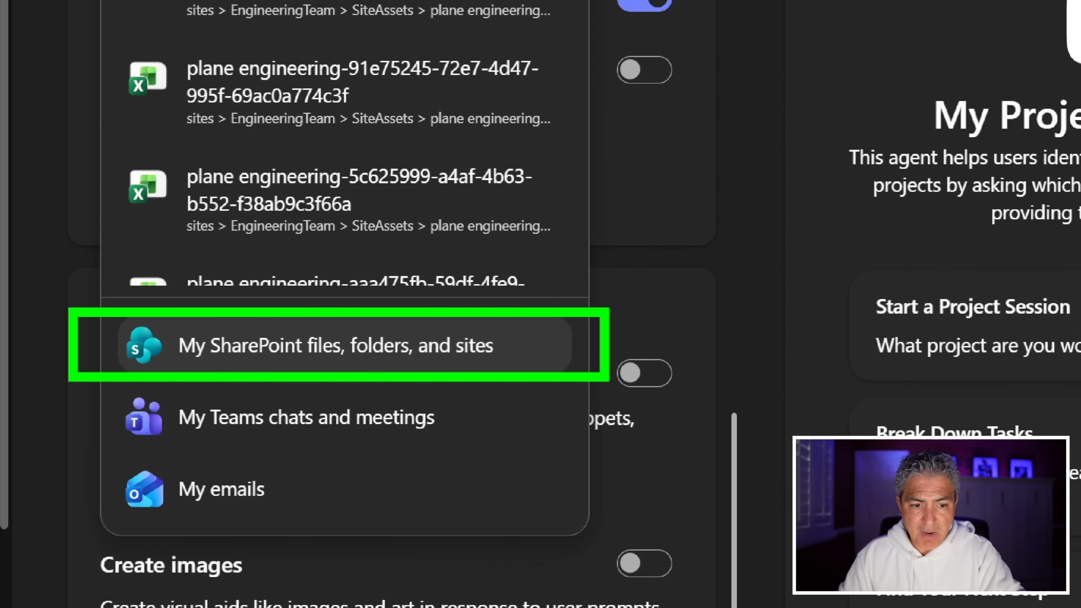
{"action": "left_click_drag", "start_coordinate": [59, 386], "coordinate": [519, 442]}
{"action": "mouse_move", "coordinate": [92, 459]}
{"action": "left_mouse_down"}
{"action": "mouse_move", "coordinate": [253, 486]}
{"action": "mouse_move", "coordinate": [317, 522]}
{"action": "mouse_move", "coordinate": [268, 522]}
{"action": "left_mouse_up"}
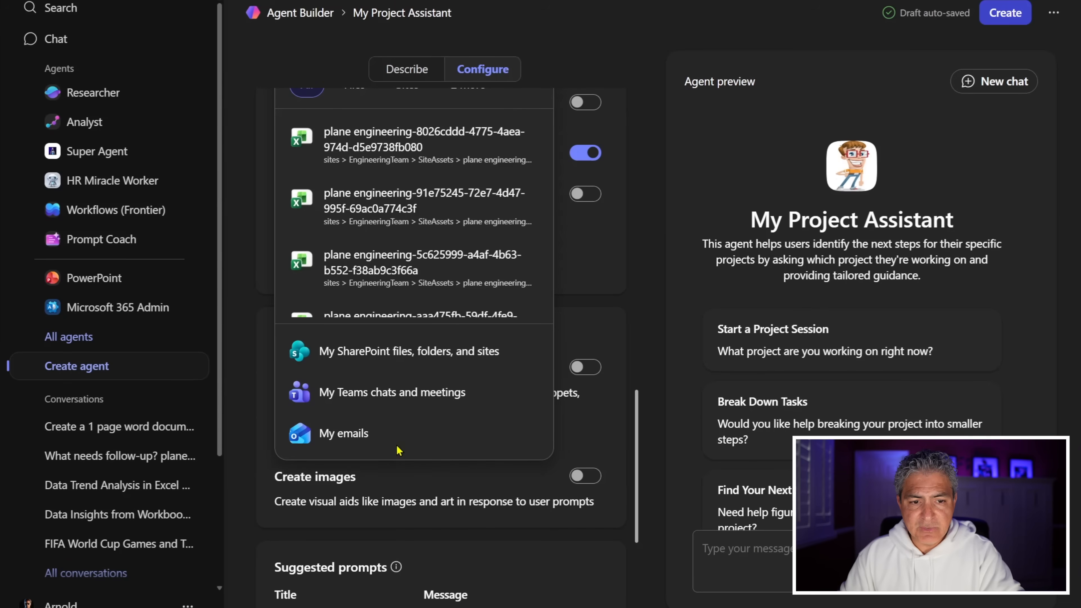
{"action": "left_click", "coordinate": [568, 284]}
{"action": "scroll", "coordinate": [563, 278], "scroll_direction": "up", "scroll_amount": 4}
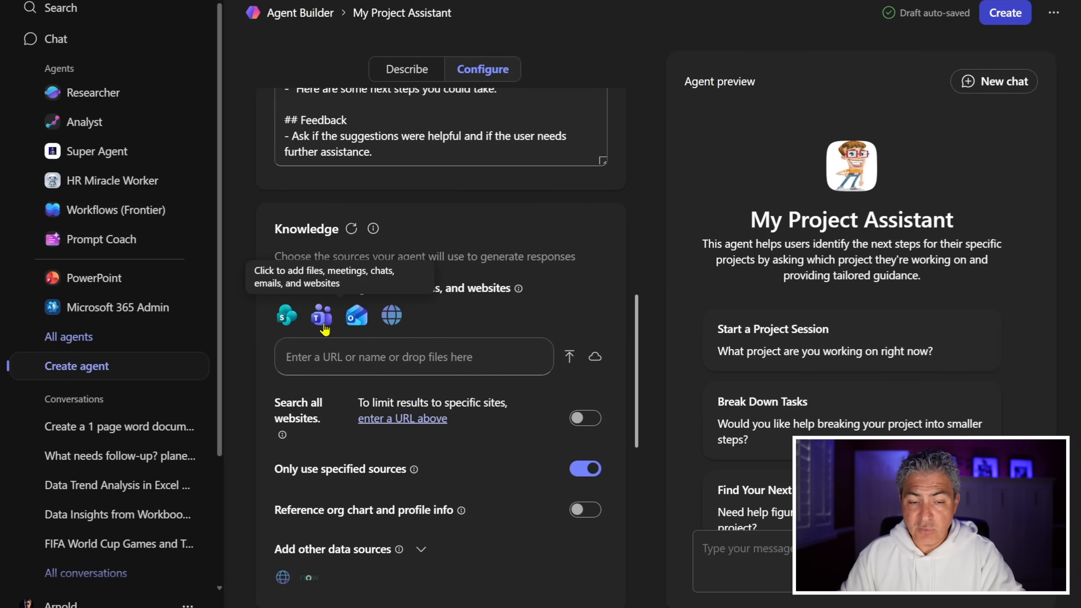
Step: Add My SharePoint files, folders, and sites, My Teams chats and meetings, and My emails as knowledge sources
{"action": "left_click", "coordinate": [325, 356]}
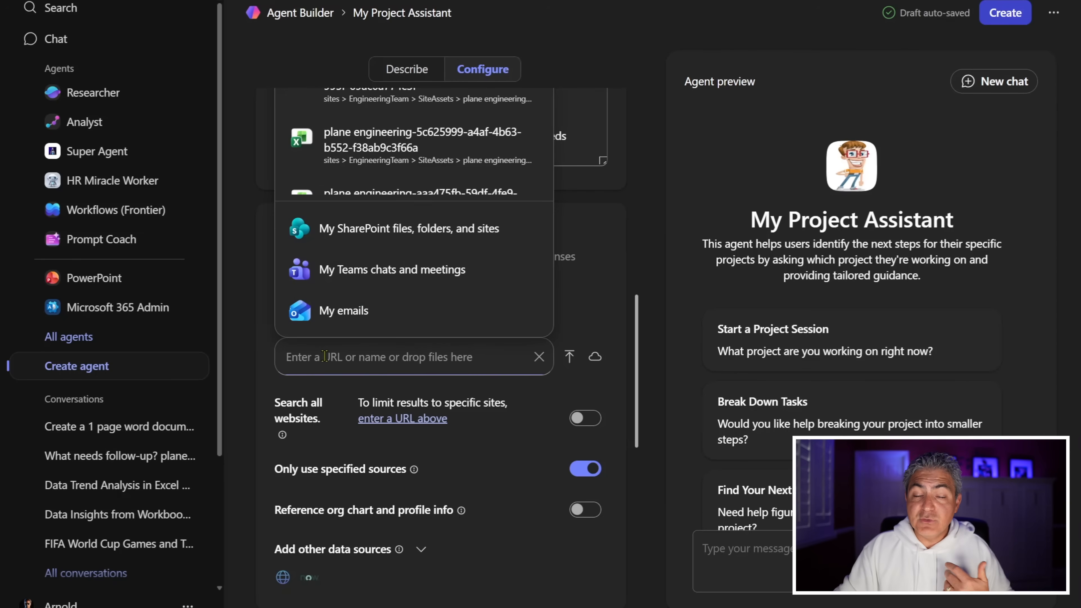
{"action": "left_click", "coordinate": [352, 237]}
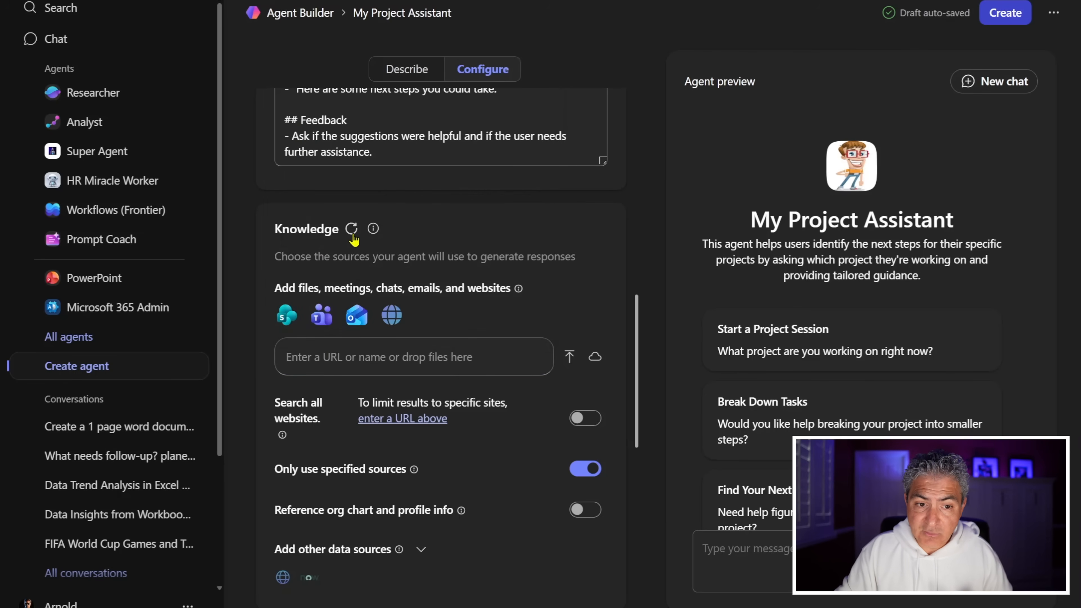
{"action": "left_click", "coordinate": [325, 357]}
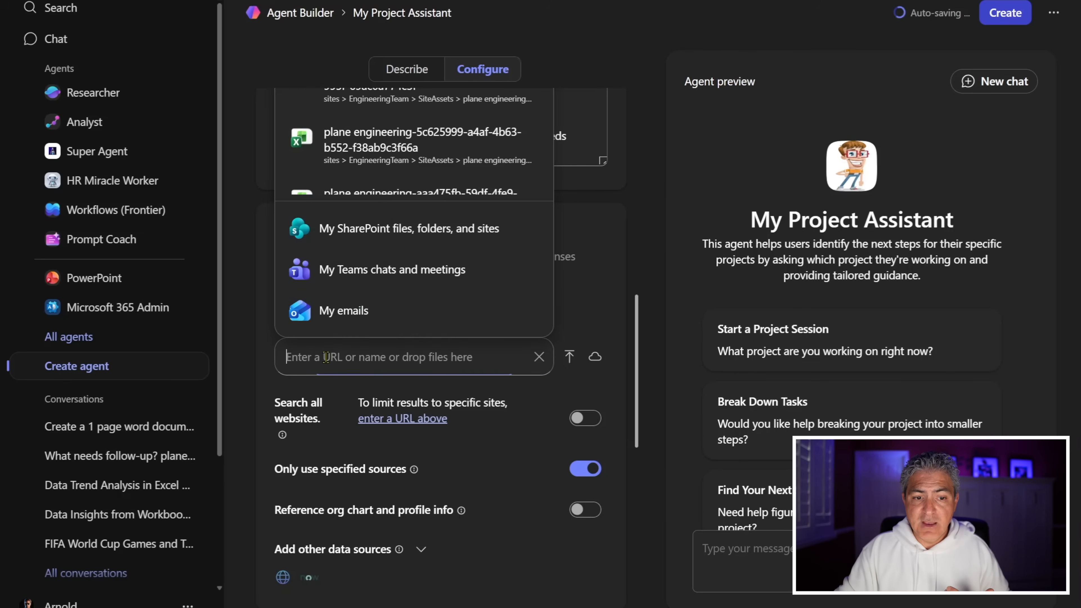
{"action": "left_click", "coordinate": [344, 270]}
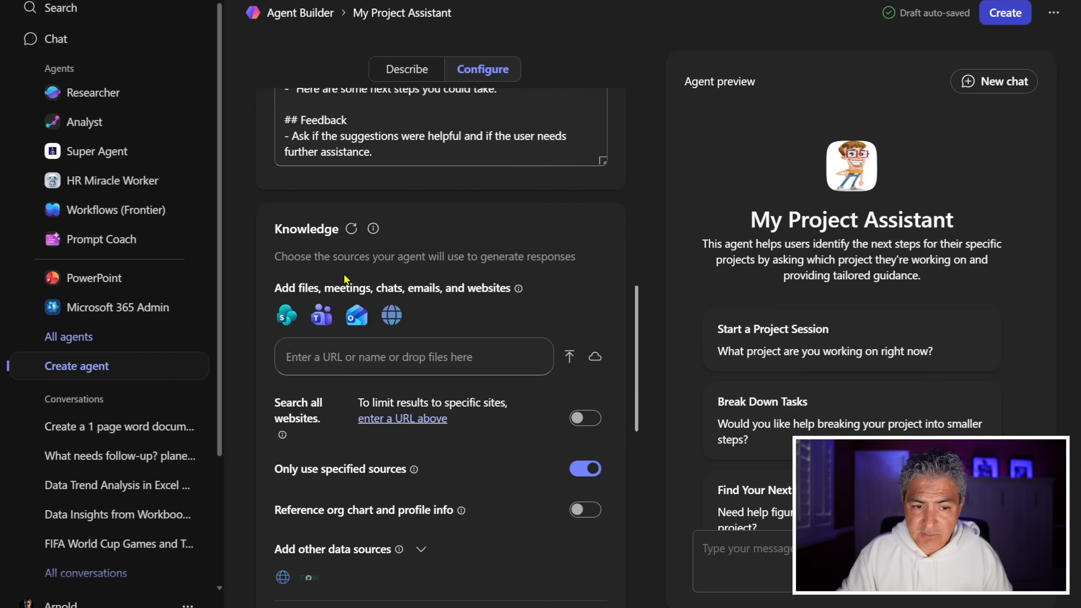
{"action": "left_click", "coordinate": [334, 355]}
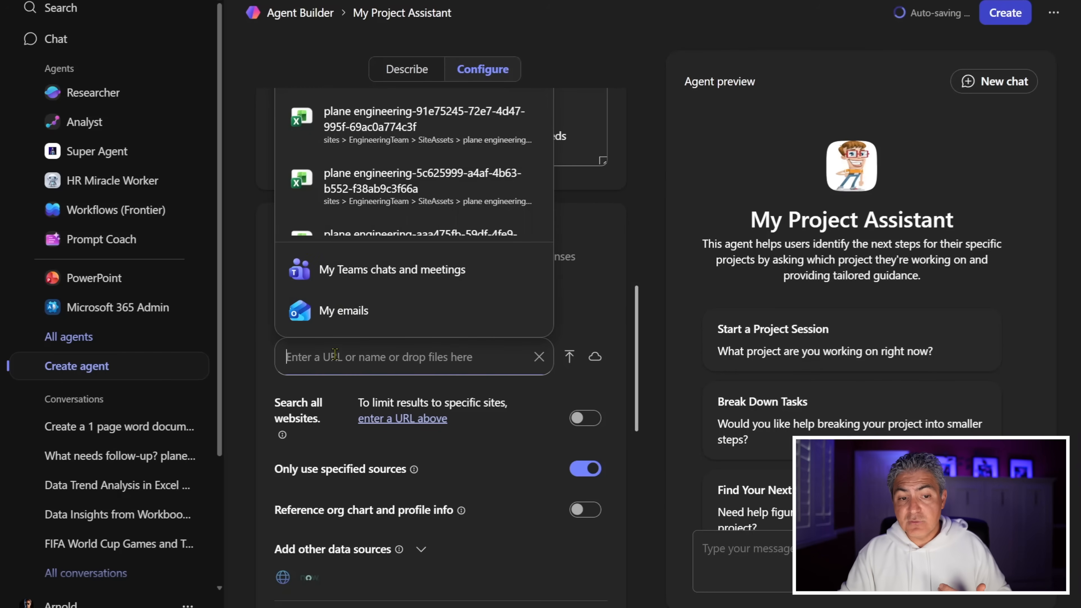
{"action": "left_click", "coordinate": [338, 311]}
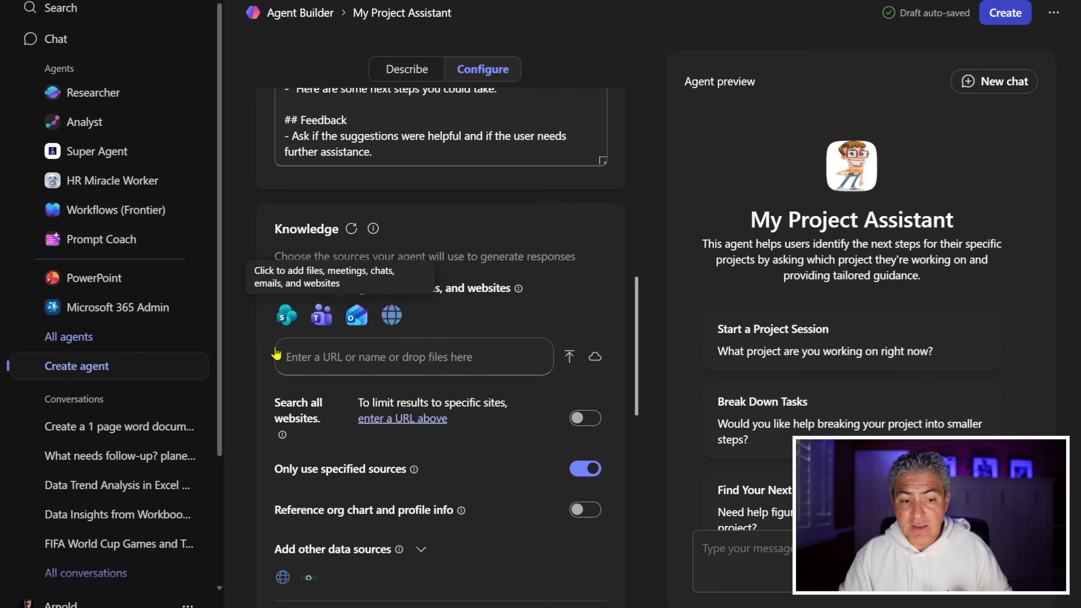
Step: Enable the agent's capabilities to create documents, charts, and code, and to create images
{"action": "scroll", "coordinate": [276, 354], "scroll_direction": "down", "scroll_amount": 5}
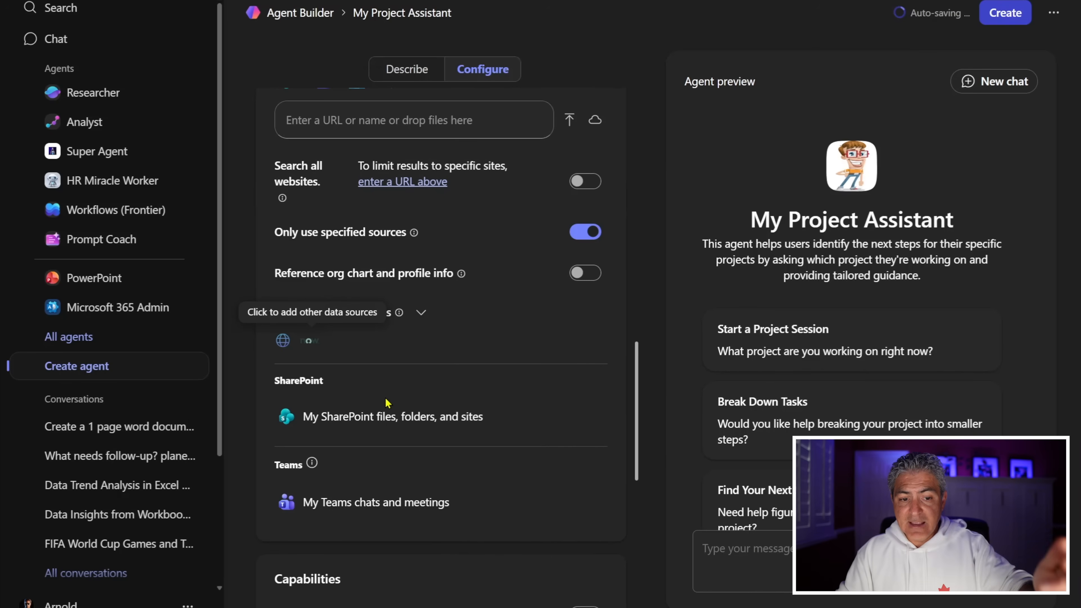
{"action": "scroll", "coordinate": [446, 426], "scroll_direction": "down", "scroll_amount": 2}
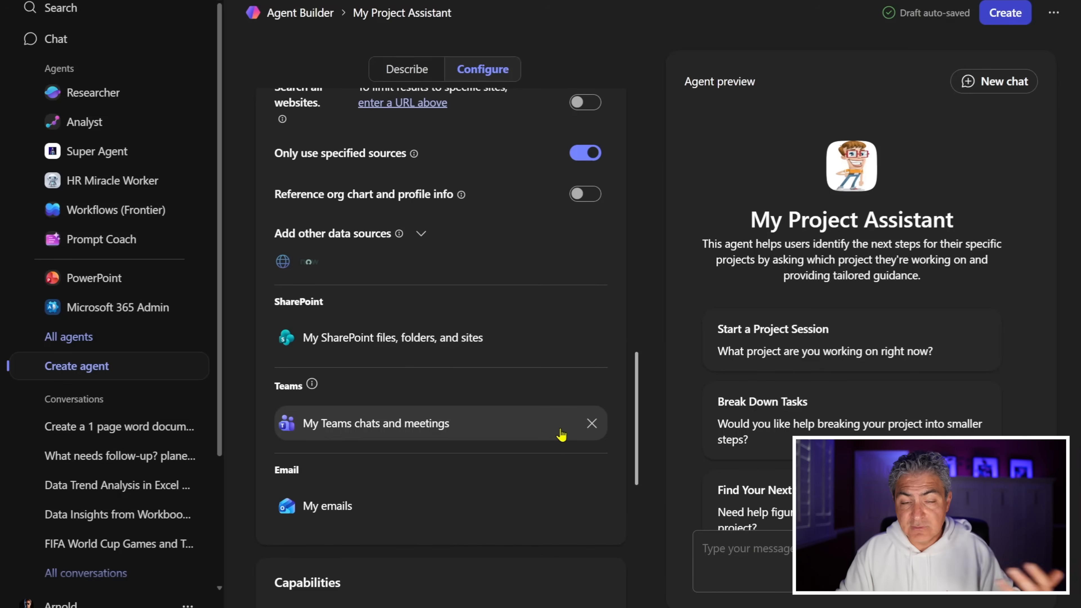
{"action": "scroll", "coordinate": [508, 282], "scroll_direction": "down", "scroll_amount": 6}
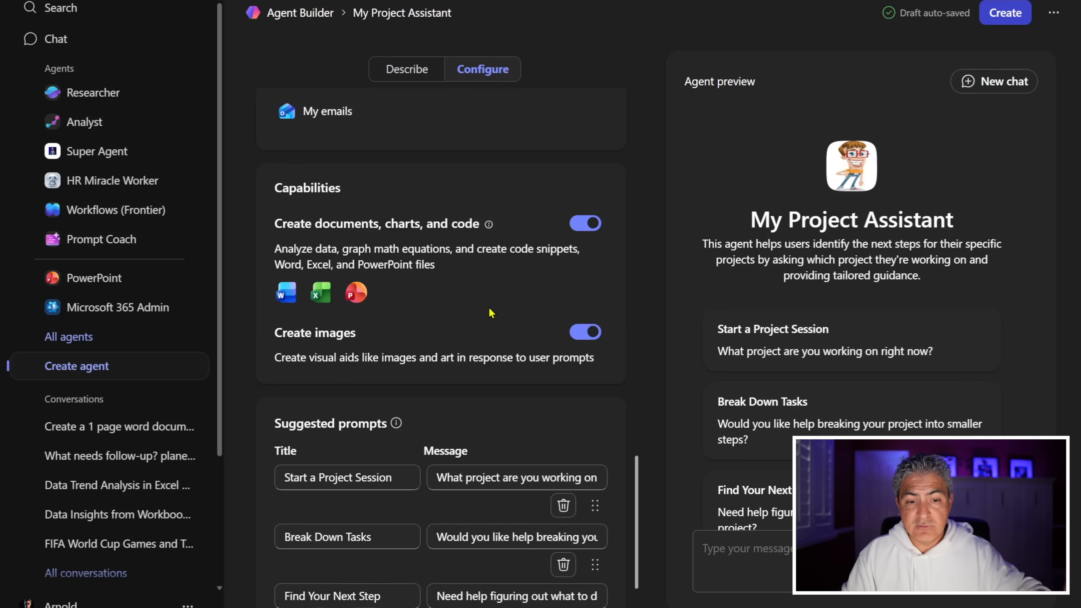
Step: Reorder the suggested prompts so that Find Your Next Step comes before Break Down Tasks
{"action": "scroll", "coordinate": [492, 313], "scroll_direction": "down", "scroll_amount": 2}
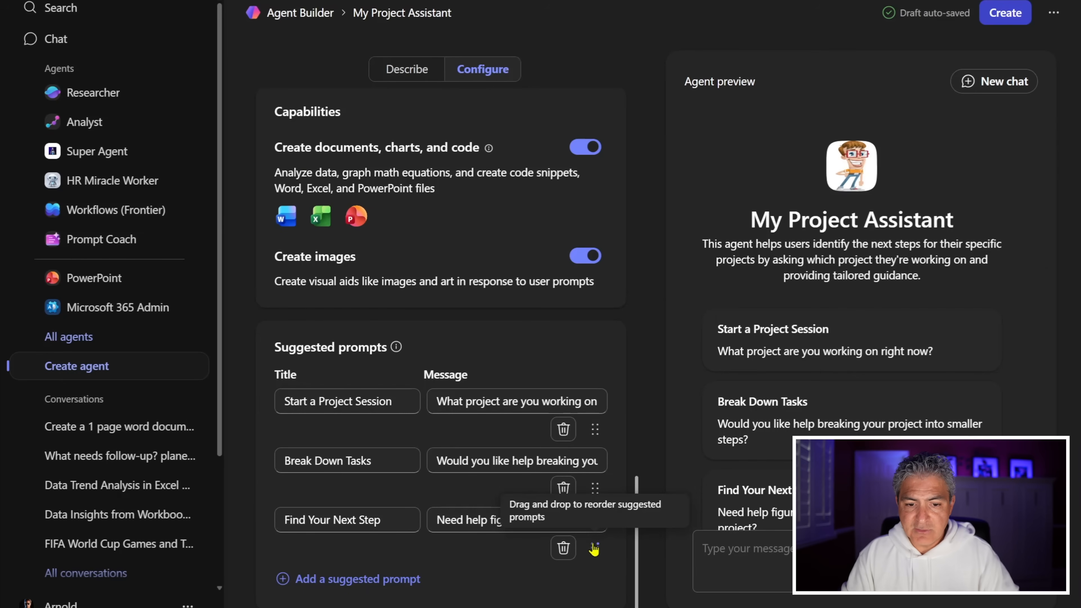
{"action": "left_click_drag", "start_coordinate": [594, 549], "coordinate": [602, 576]}
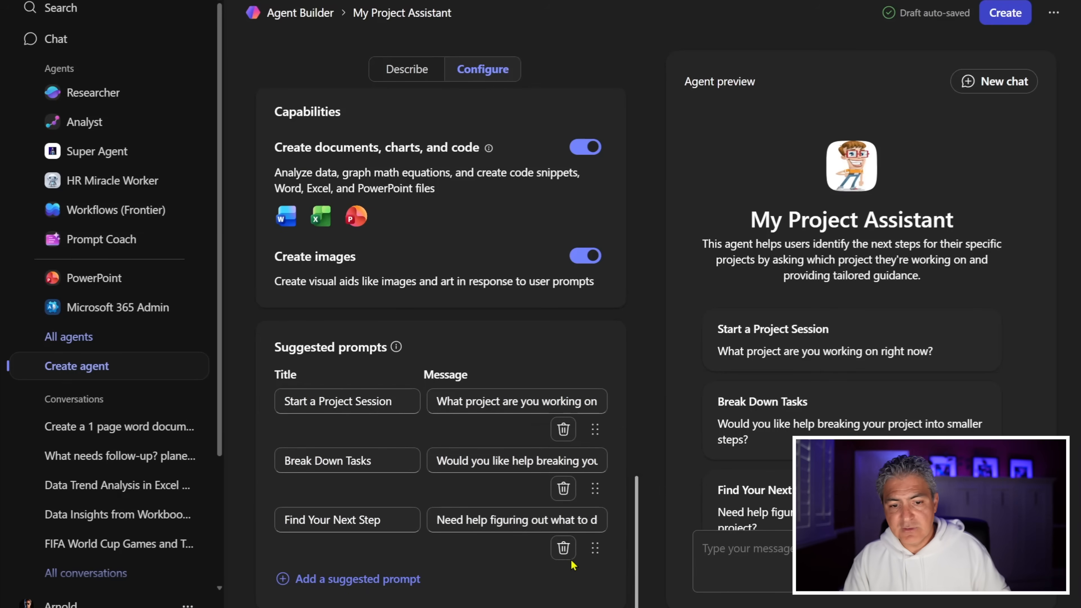
{"action": "left_click", "coordinate": [398, 405]}
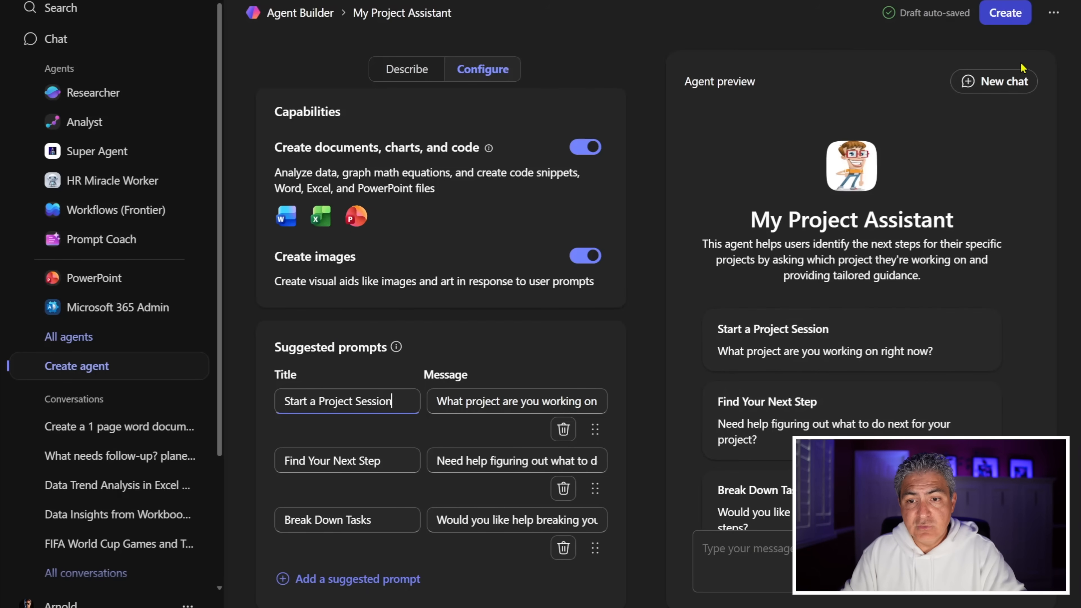
Step: Create the My Project Assistant agent from the configured draft
{"action": "key", "text": "ctrl+1"}
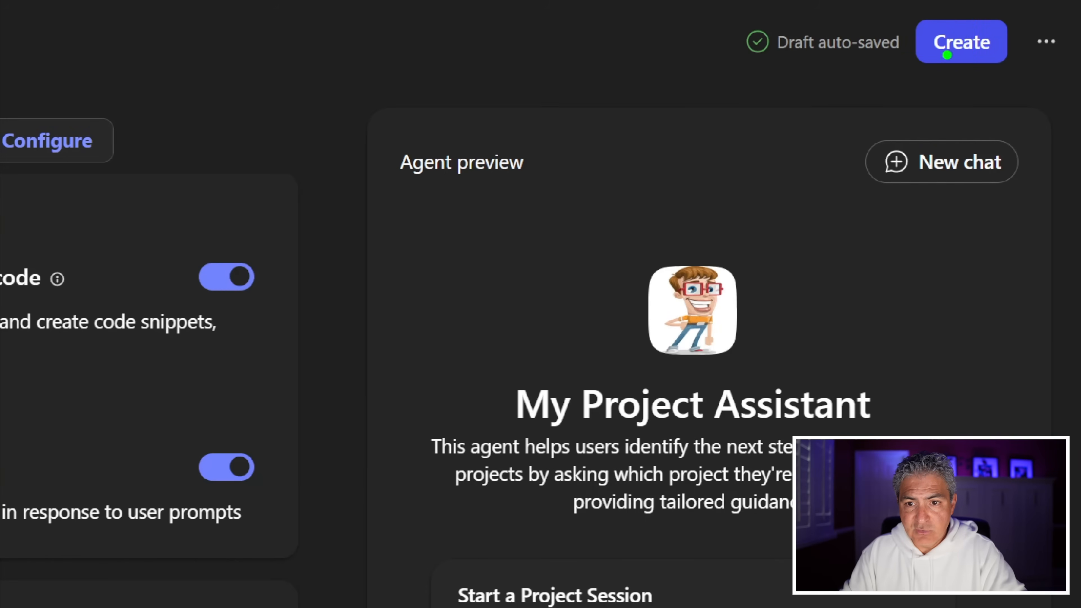
{"action": "left_click_drag", "start_coordinate": [852, 8], "coordinate": [1027, 90]}
{"action": "key", "text": "Escape"}
{"action": "left_click", "coordinate": [1011, 19]}
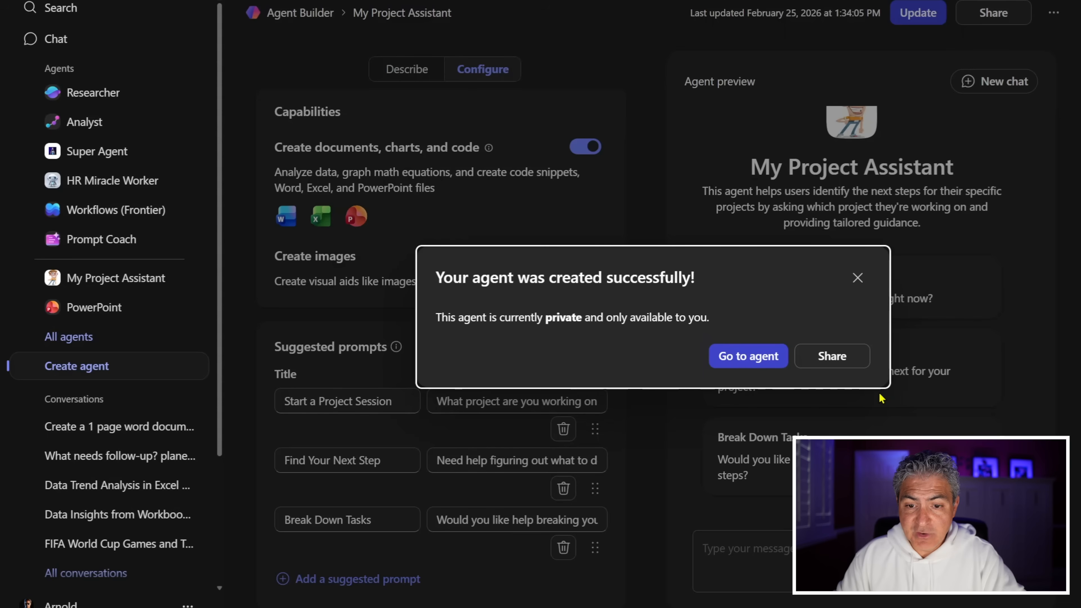
Step: Share the agent with specific users in the organization by adding a colleague's name, and copy the sharing link
{"action": "left_click", "coordinate": [835, 357]}
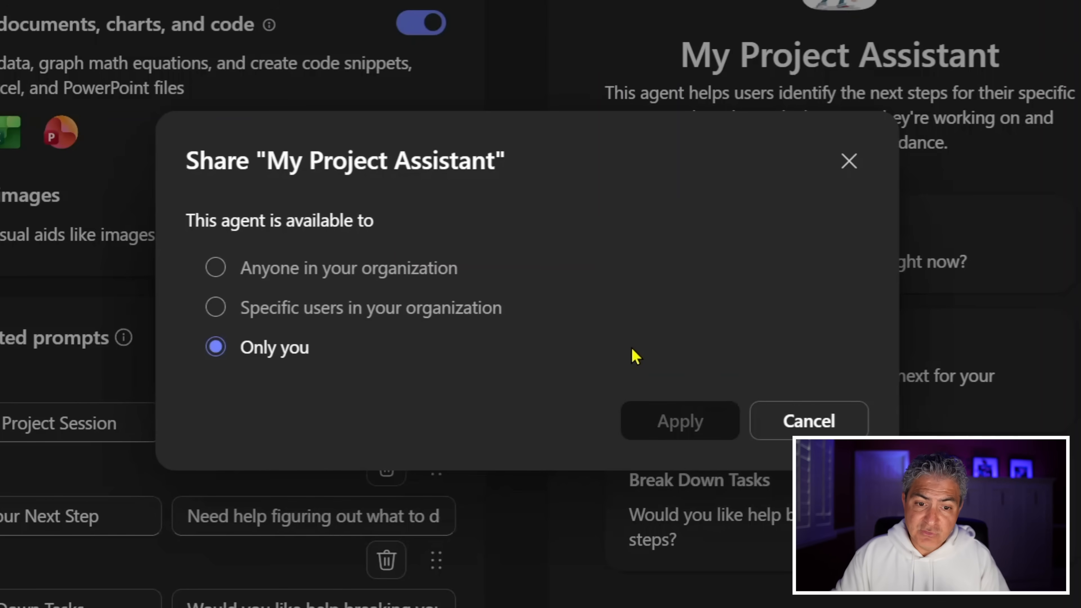
{"action": "left_click", "coordinate": [461, 314]}
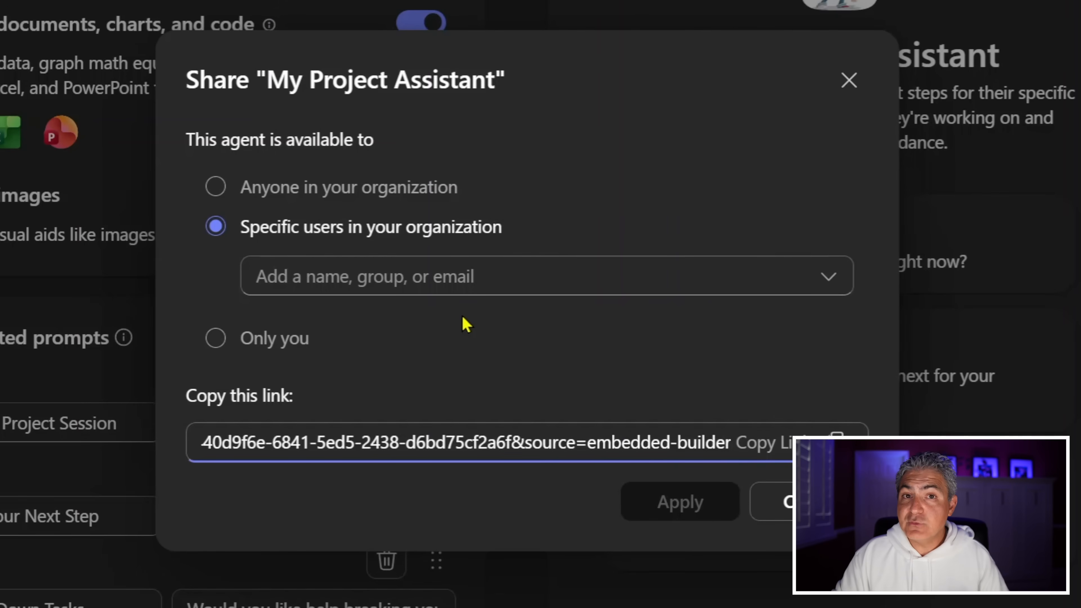
{"action": "left_click", "coordinate": [417, 188]}
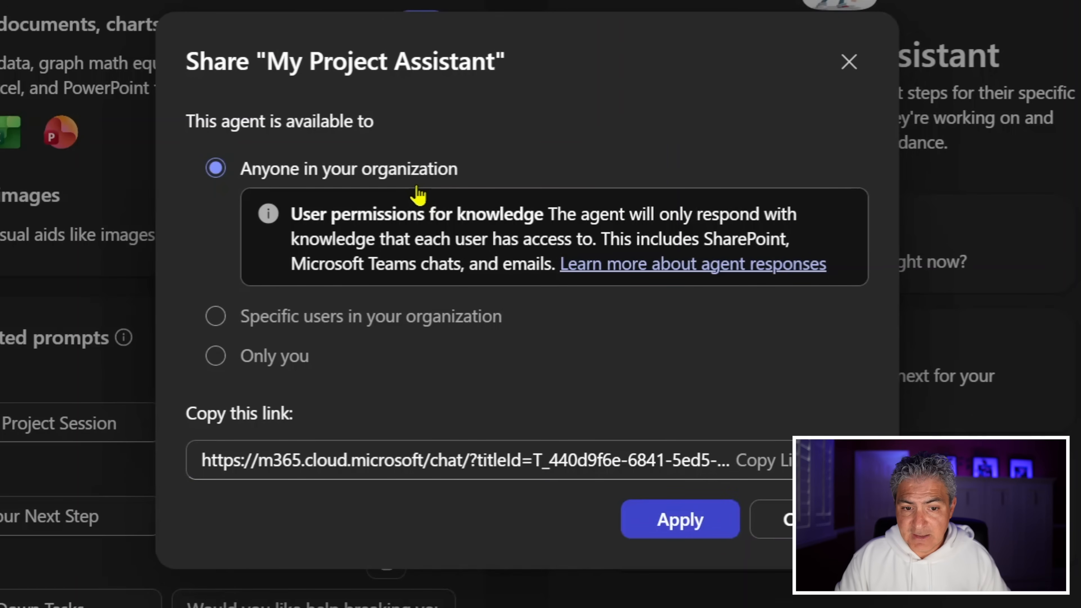
{"action": "left_click", "coordinate": [425, 320]}
{"action": "left_click", "coordinate": [459, 281]}
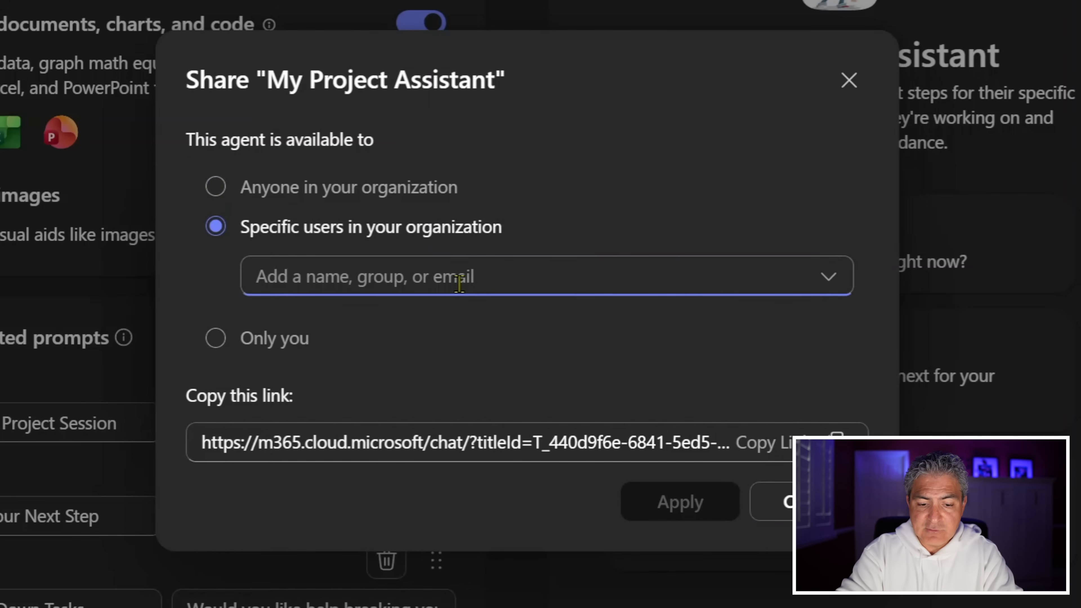
{"action": "type", "text": "albert"}
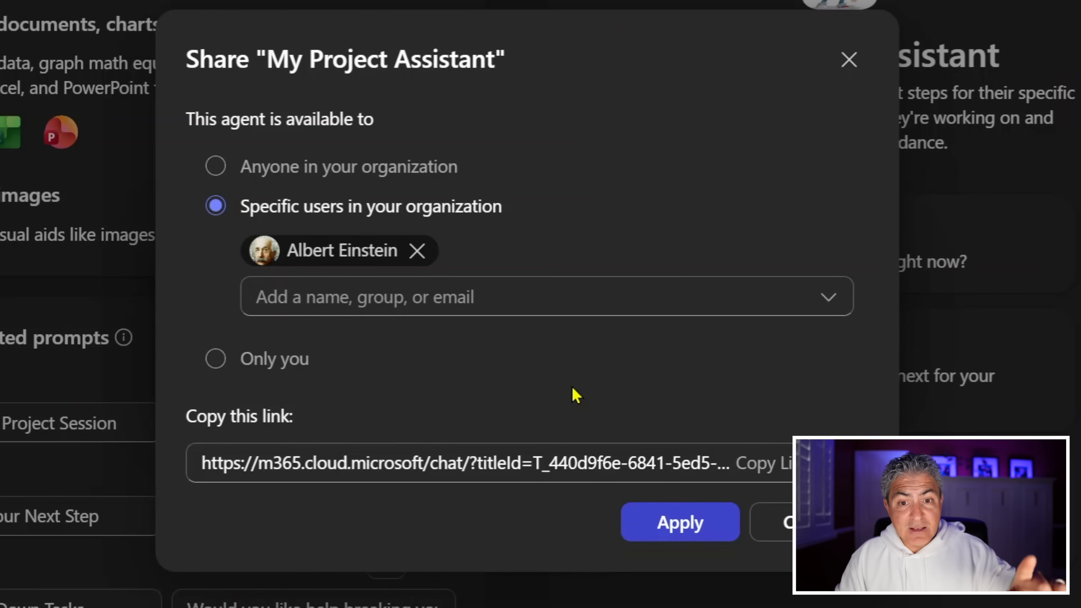
{"action": "left_click", "coordinate": [678, 529]}
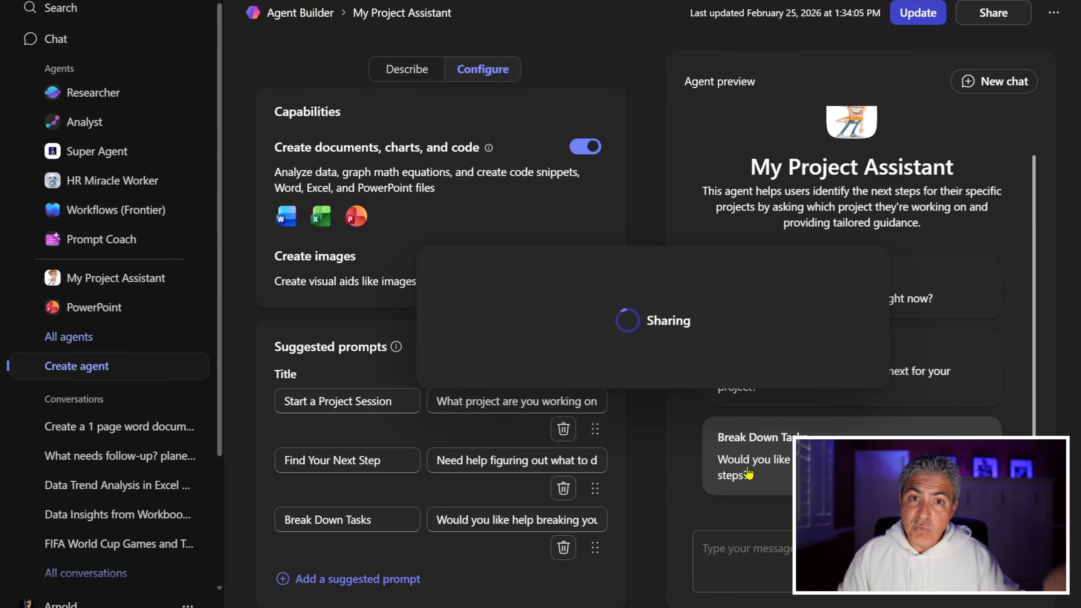
{"action": "left_click", "coordinate": [849, 328]}
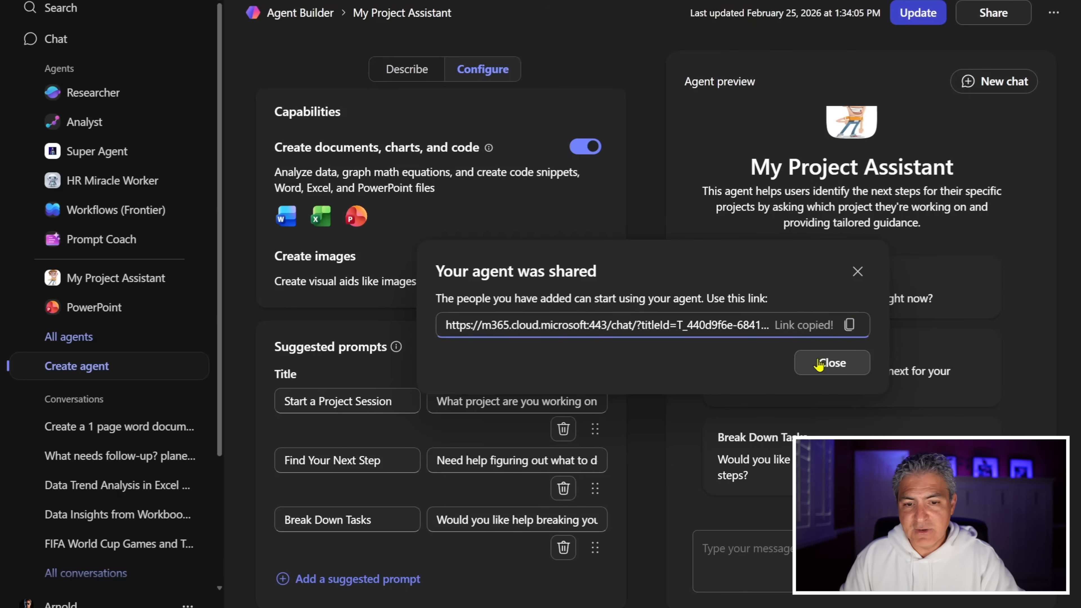
Step: Dismiss the sharing confirmation and return to the My Project Assistant configuration
{"action": "left_click", "coordinate": [826, 374]}
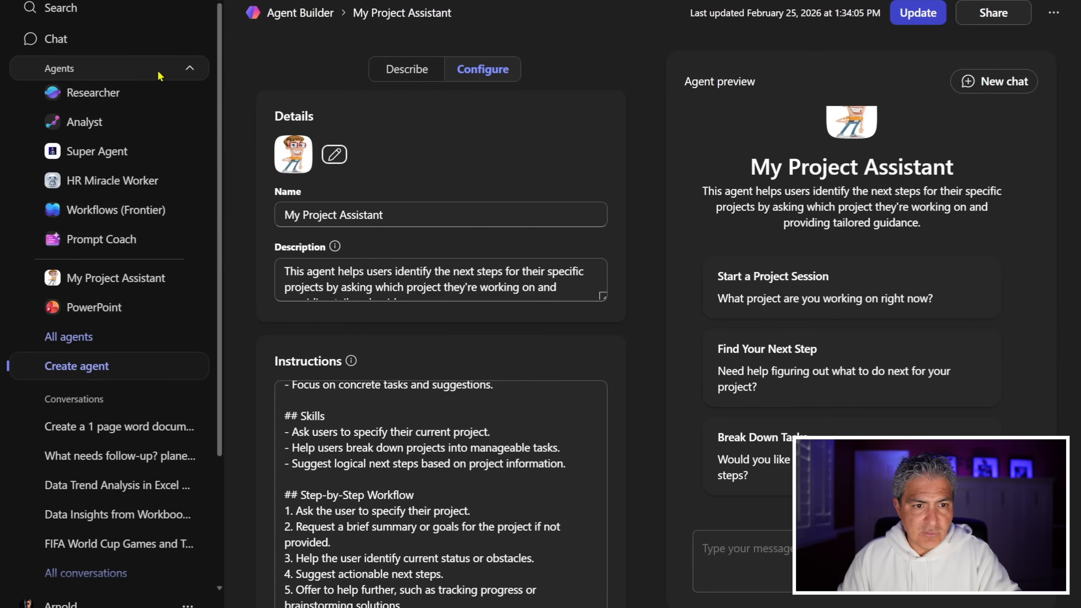
{"action": "left_click", "coordinate": [194, 69]}
{"action": "left_click", "coordinate": [195, 69]}
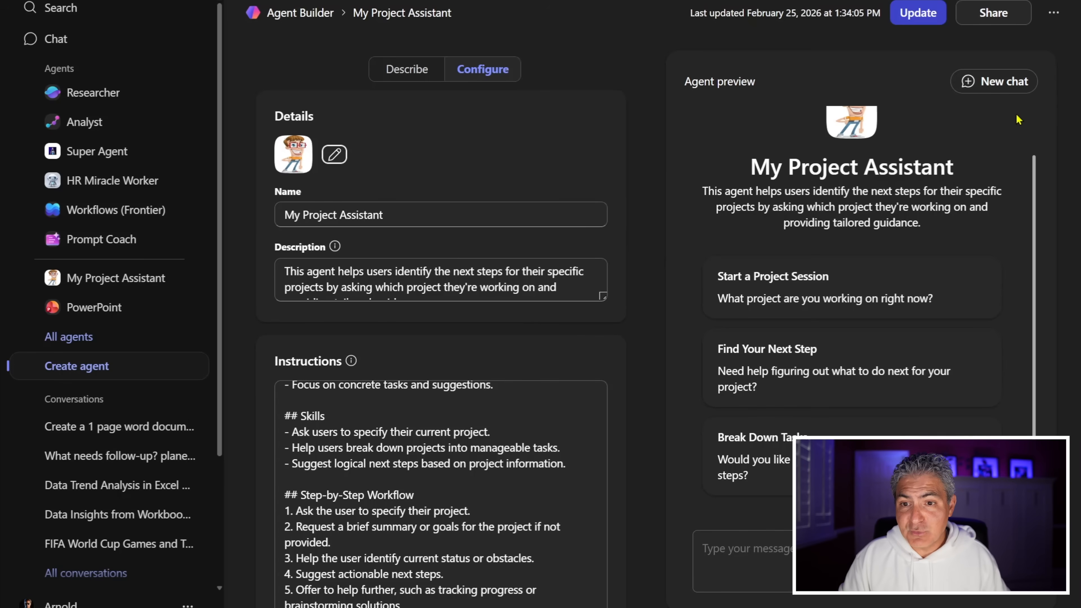
{"action": "scroll", "coordinate": [980, 188], "scroll_direction": "up", "scroll_amount": 2}
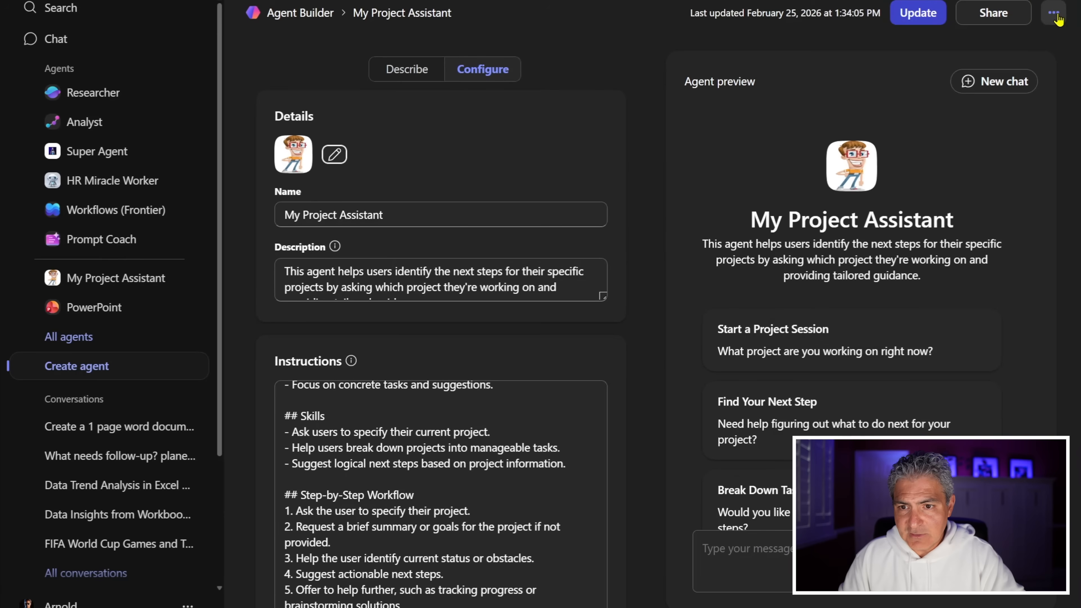
Step: Copy My Project Assistant to the Copilot Studio full experience, using the Shaffie Studios environment
{"action": "left_click", "coordinate": [1039, 48]}
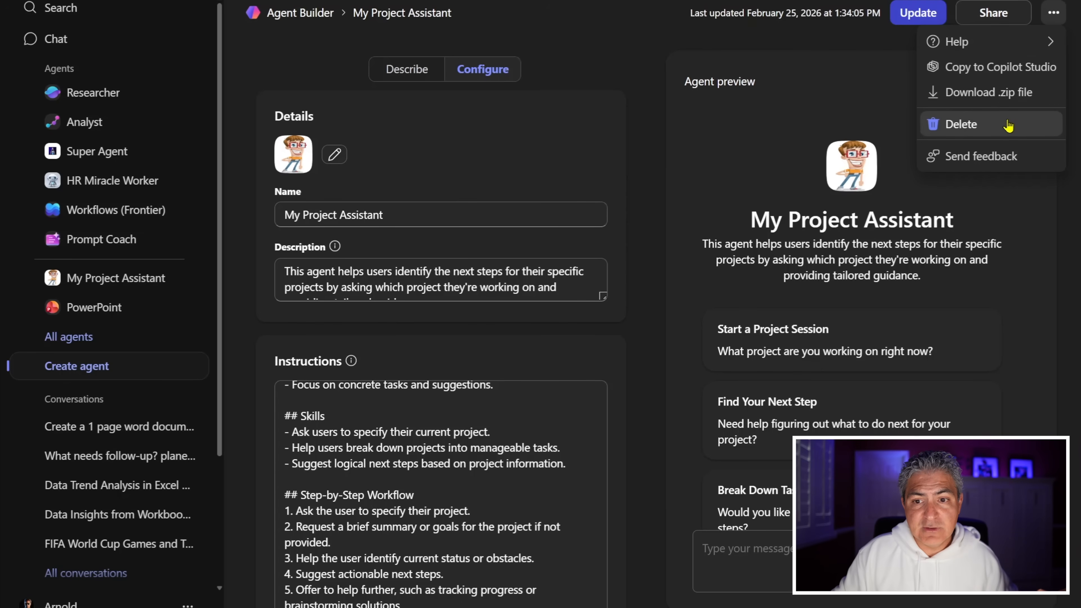
{"action": "left_click", "coordinate": [1012, 69]}
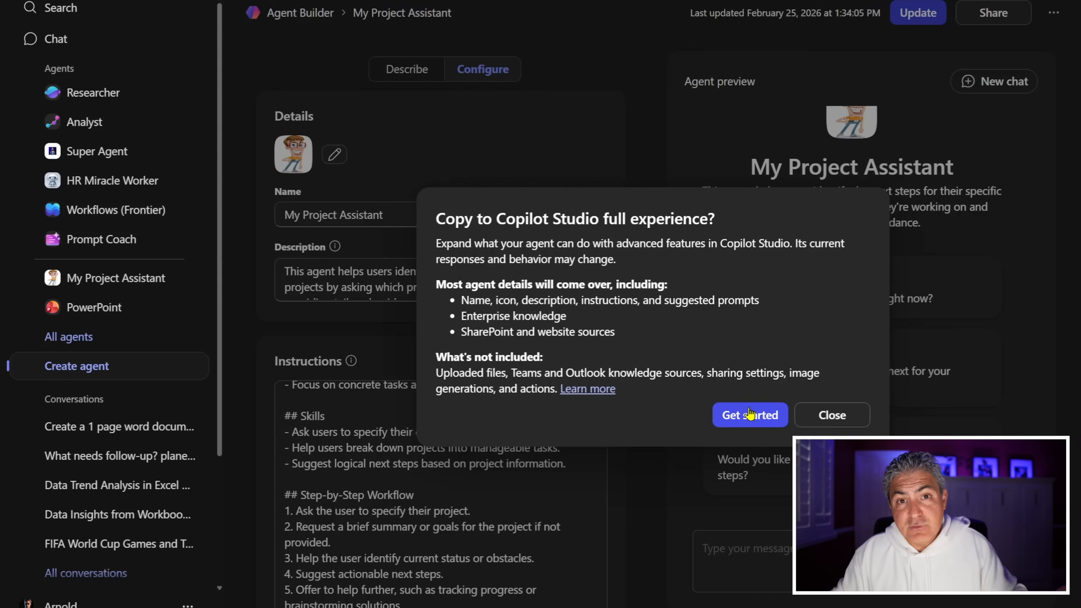
{"action": "left_click", "coordinate": [747, 426]}
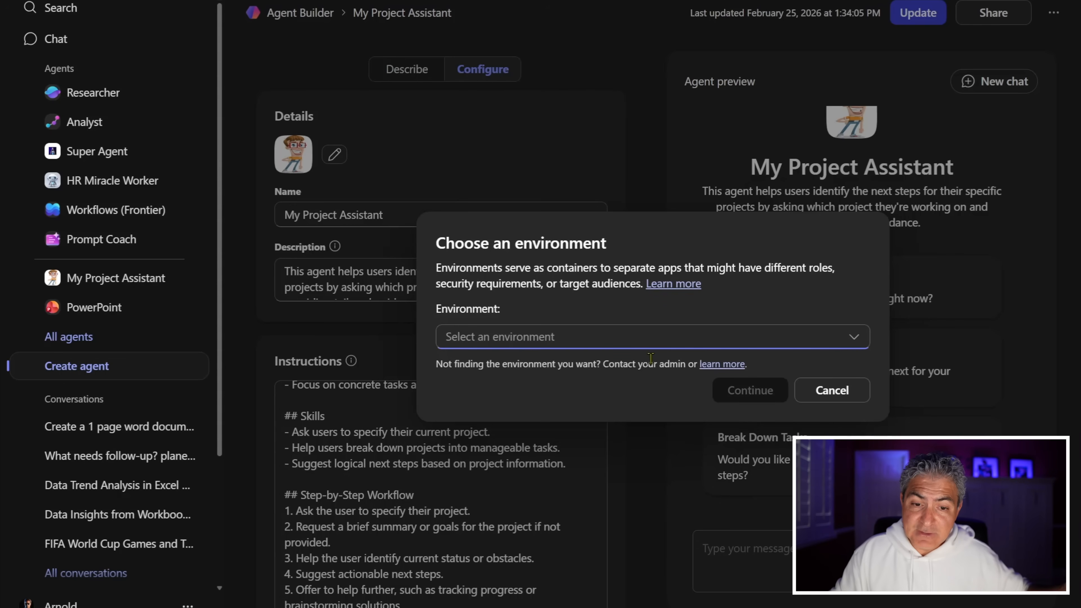
{"action": "left_click", "coordinate": [644, 343]}
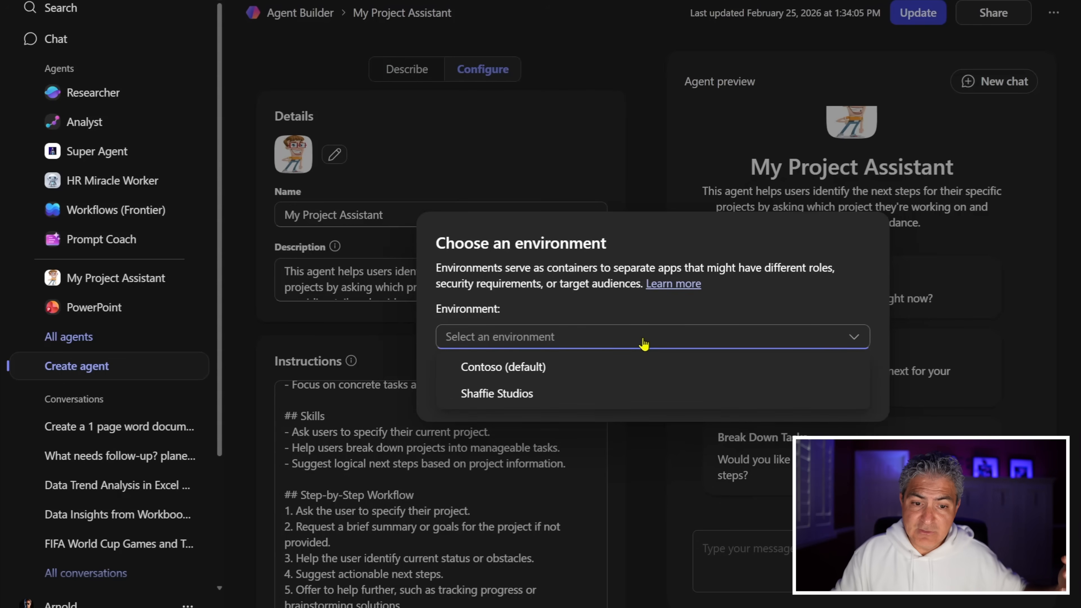
{"action": "left_click", "coordinate": [555, 401]}
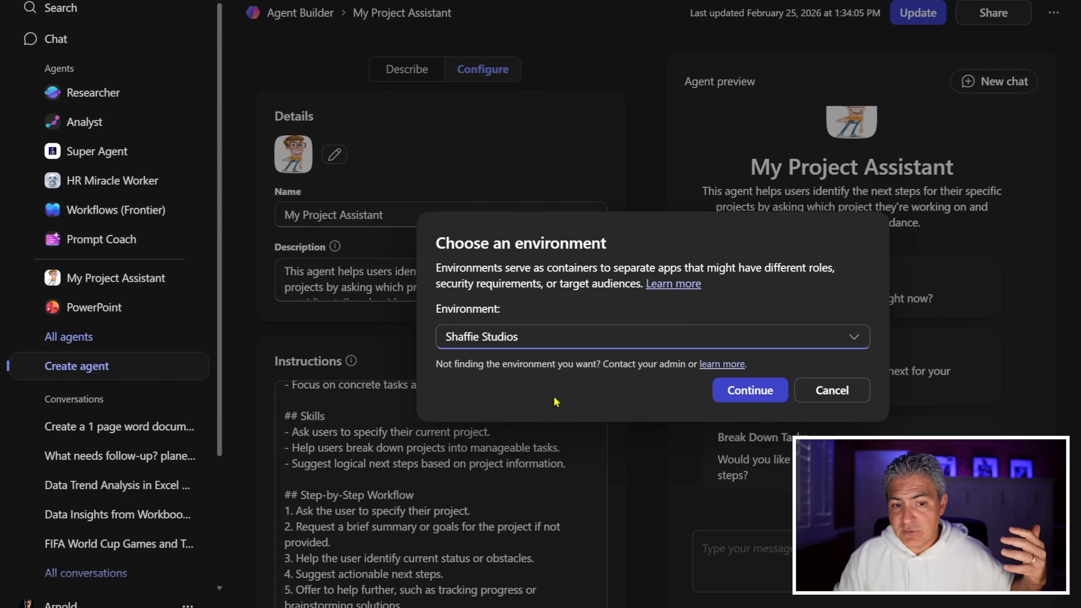
{"action": "left_click", "coordinate": [735, 401]}
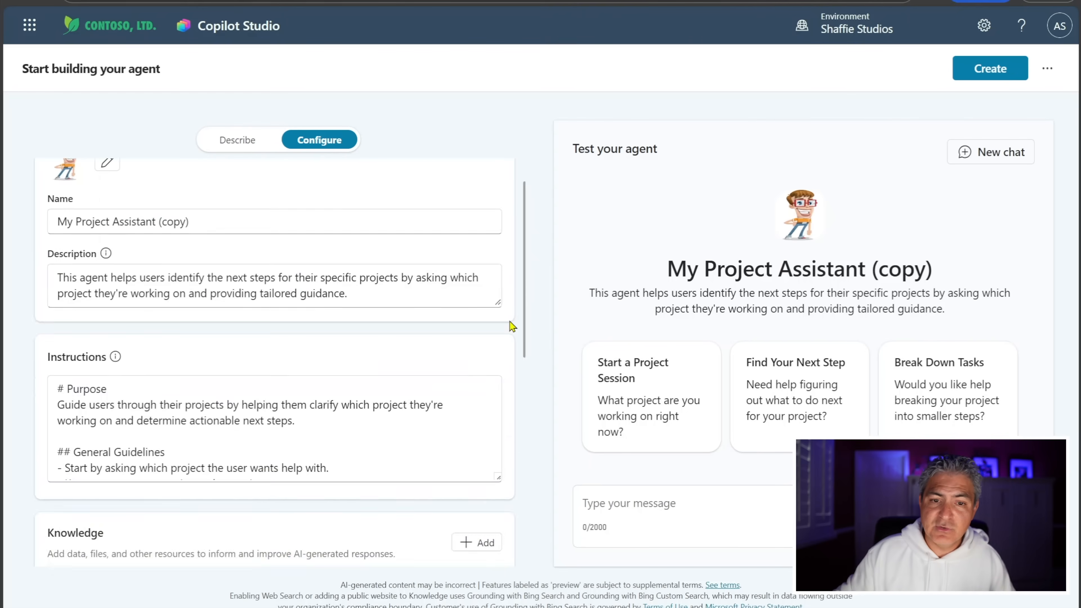
Step: Review the copied instructions, knowledge and suggested prompts, and create the My Project Assistant (copy) agent
{"action": "scroll", "coordinate": [494, 316], "scroll_direction": "down", "scroll_amount": 8}
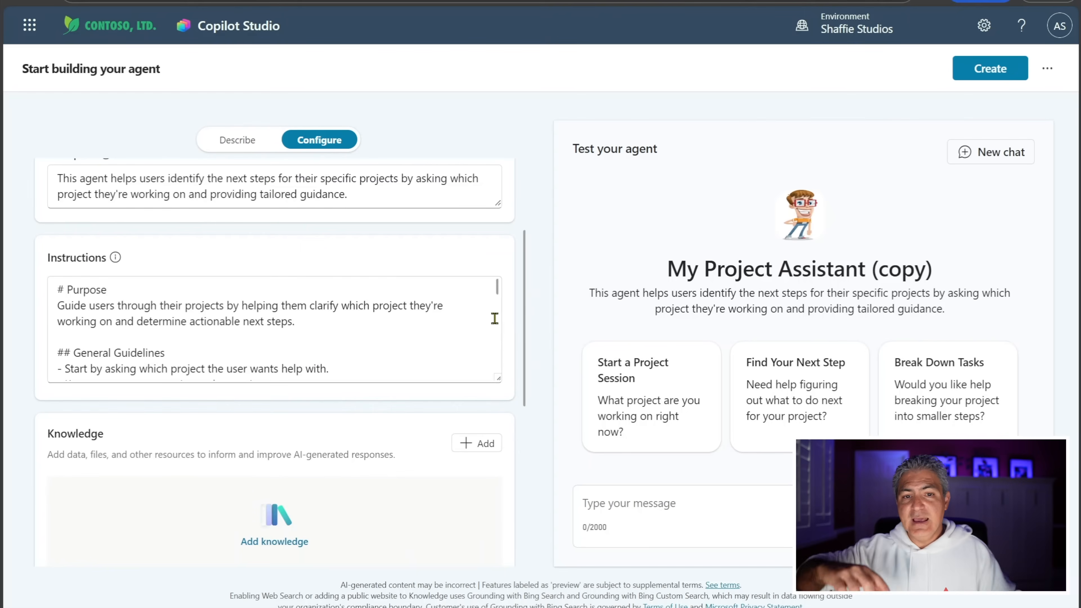
{"action": "scroll", "coordinate": [495, 317], "scroll_direction": "down", "scroll_amount": 3}
{"action": "scroll", "coordinate": [491, 456], "scroll_direction": "down", "scroll_amount": 8}
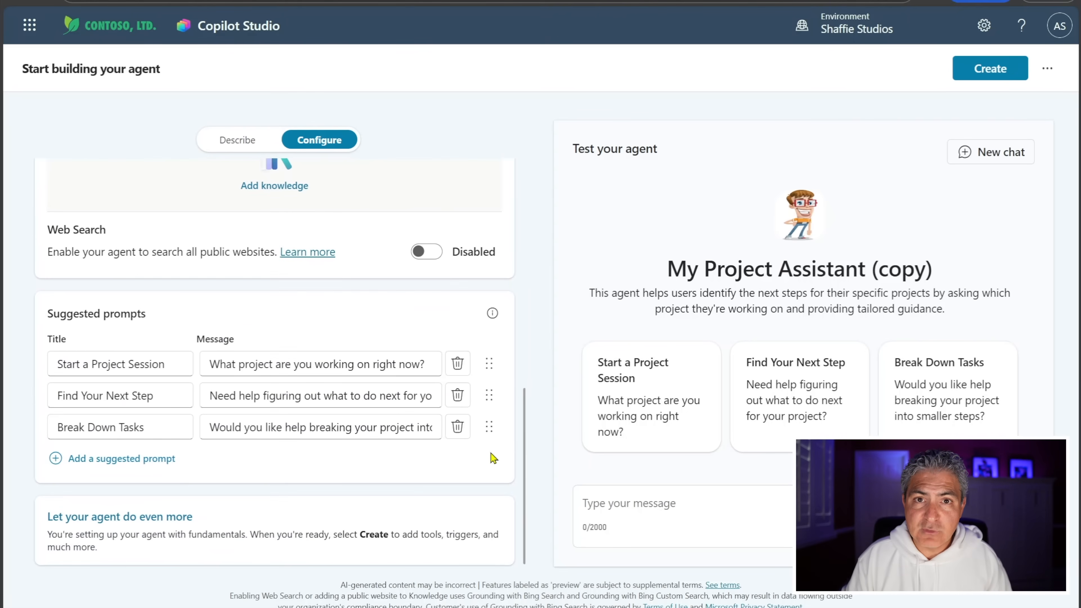
{"action": "left_click", "coordinate": [992, 68]}
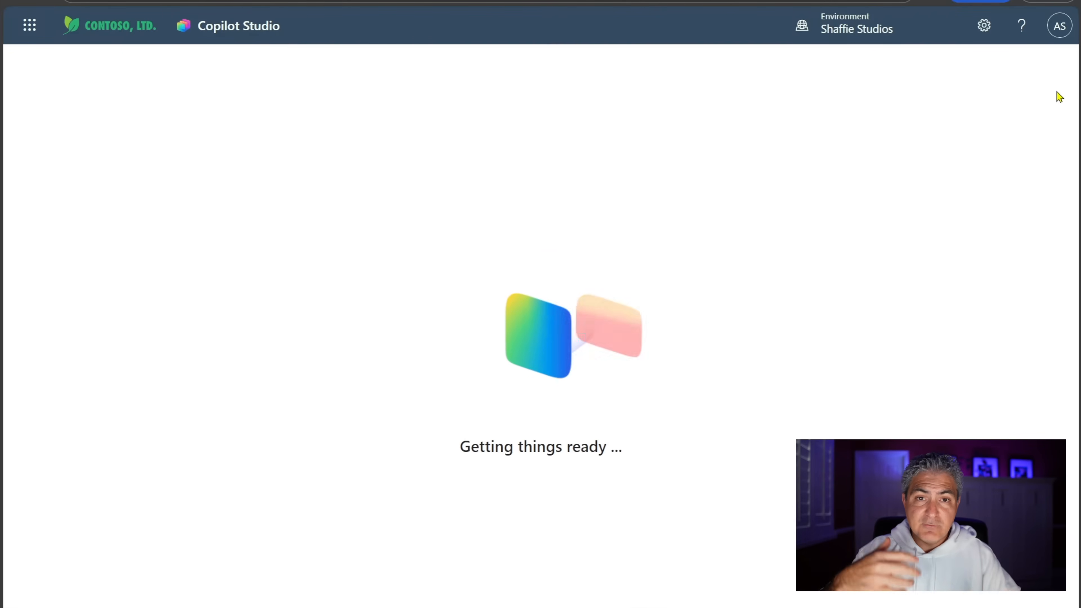
Step: Examine the OpenAI and Anthropic models available for the copied agent
{"action": "scroll", "coordinate": [861, 260], "scroll_direction": "up", "scroll_amount": 10}
{"action": "left_click", "coordinate": [504, 362]}
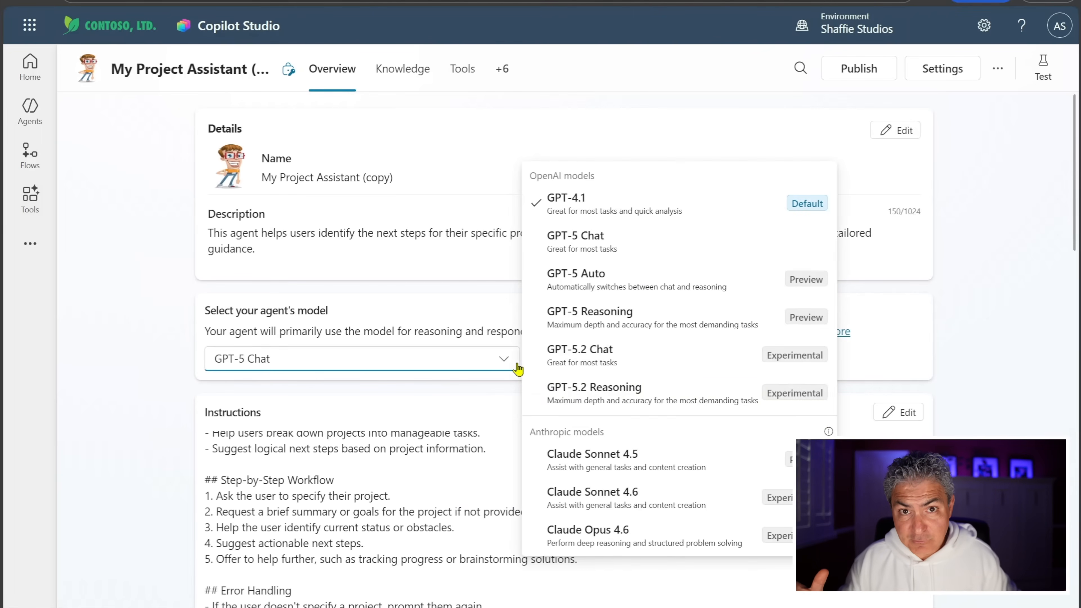
{"action": "left_click", "coordinate": [976, 425]}
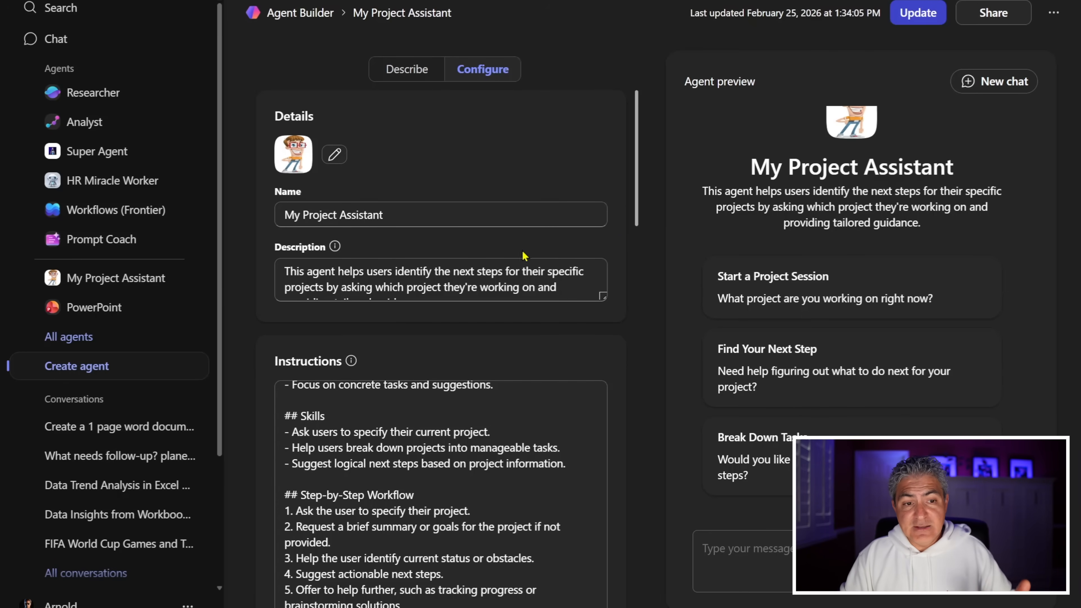
Step: In Microsoft 365 Copilot, send My Project Assistant the Find Your Next Step prompt with the plane engineering.xlsx workbook attached
{"action": "left_click", "coordinate": [124, 282]}
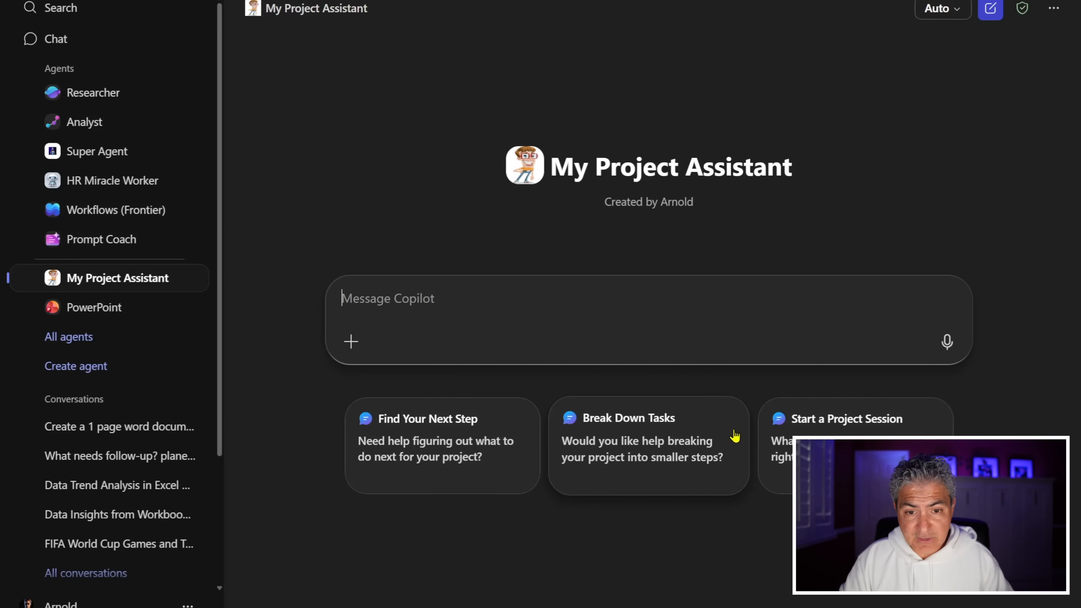
{"action": "left_click", "coordinate": [472, 421]}
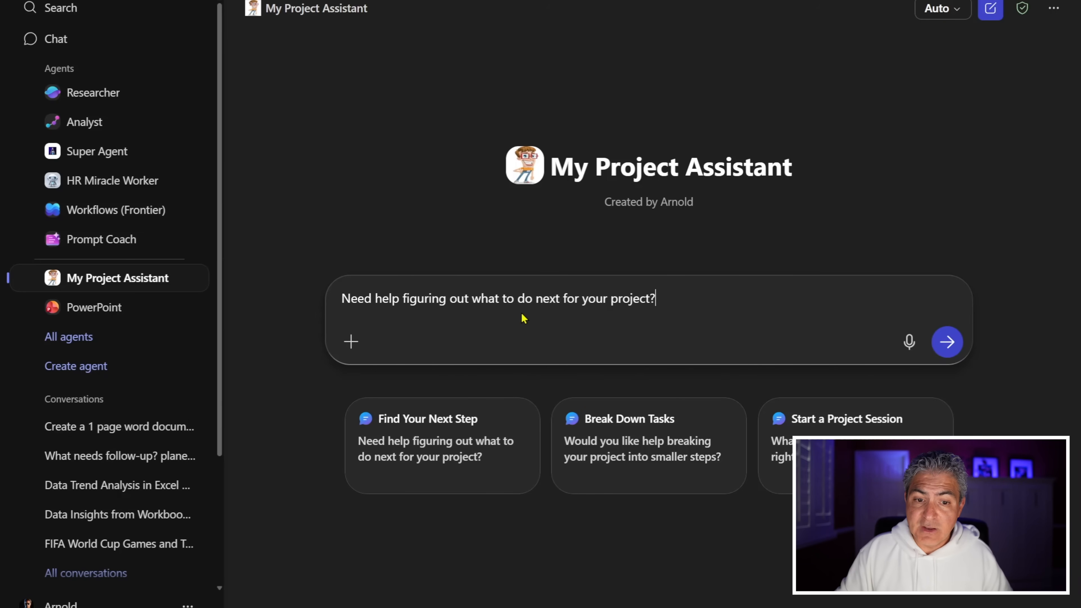
{"action": "left_click", "coordinate": [351, 342]}
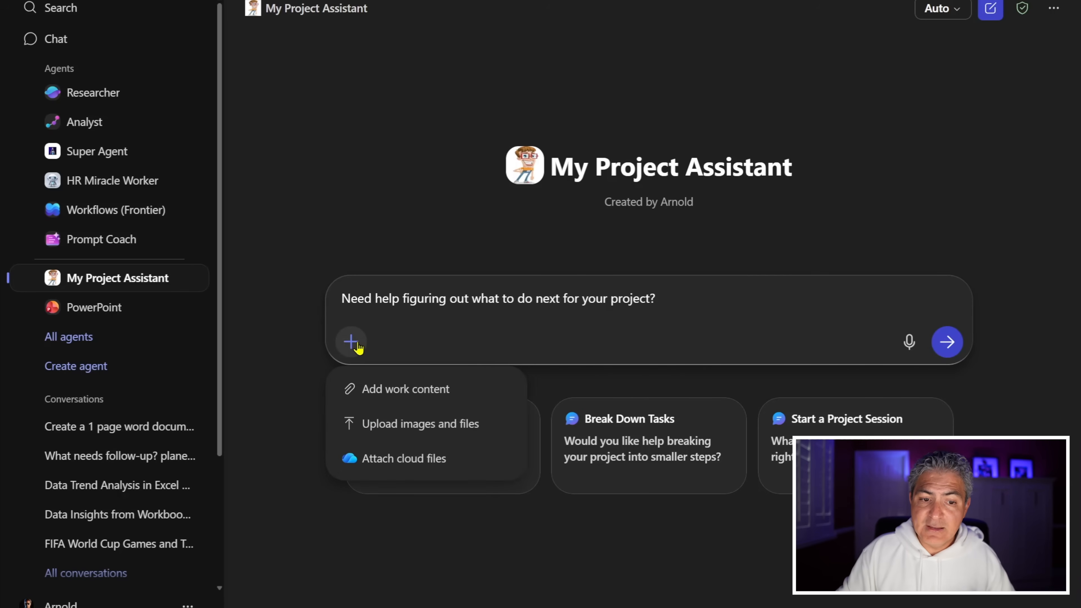
{"action": "left_click", "coordinate": [386, 388]}
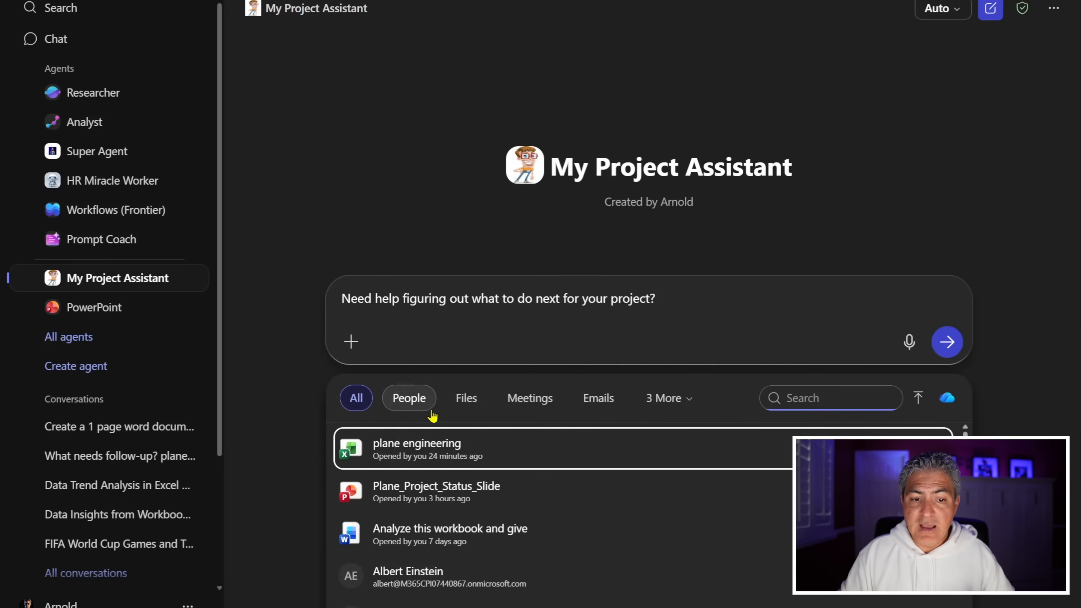
{"action": "left_click", "coordinate": [424, 447]}
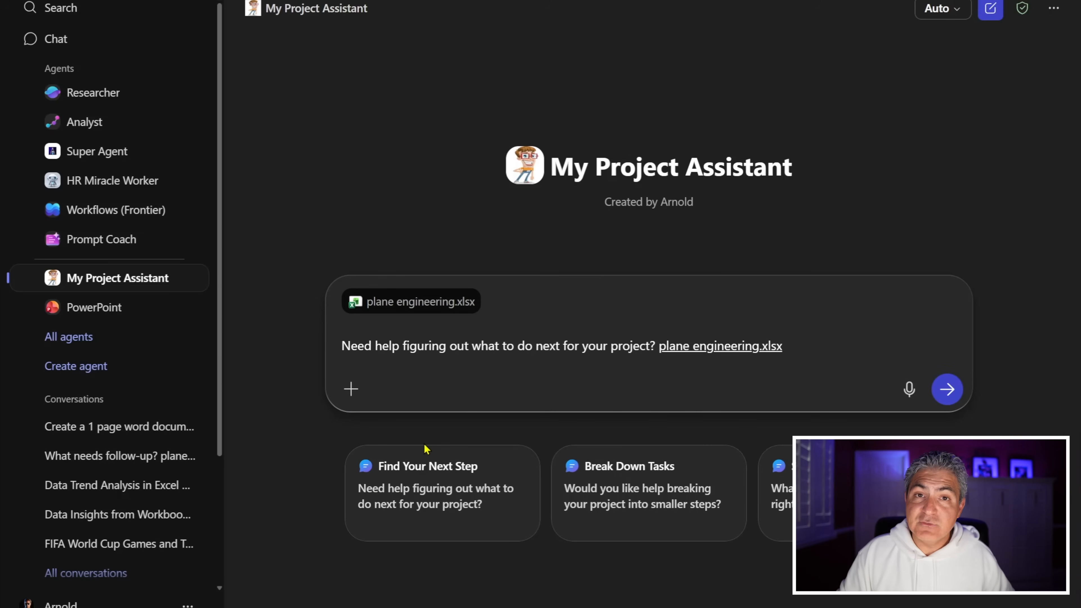
{"action": "left_click", "coordinate": [947, 389]}
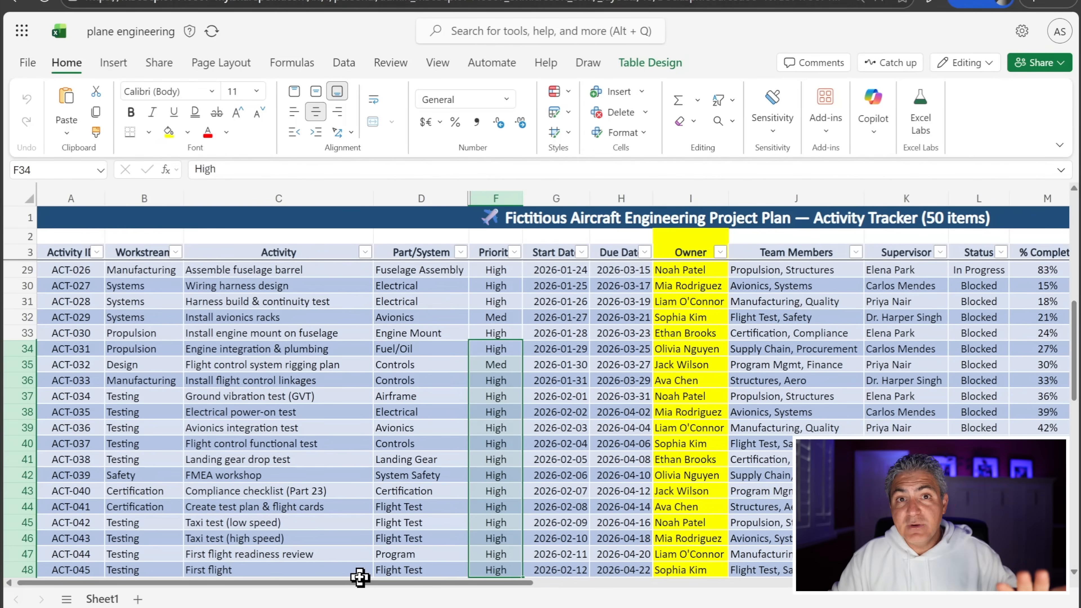
Step: Look over the activities, priorities, dates and statuses in the plane engineering workbook in Excel
{"action": "scroll", "coordinate": [344, 470], "scroll_direction": "up", "scroll_amount": 7}
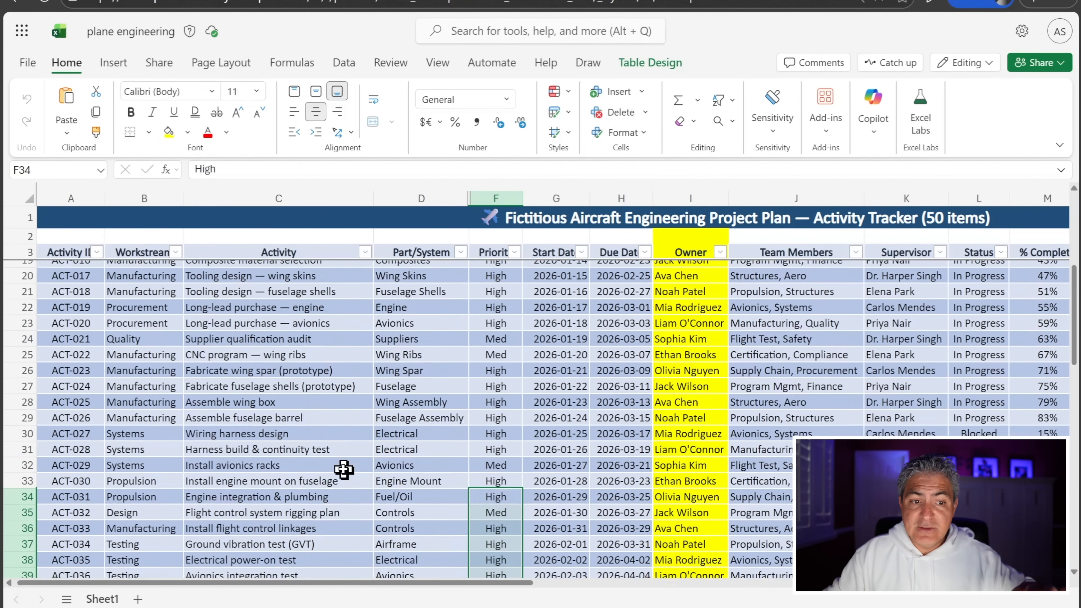
{"action": "scroll", "coordinate": [344, 470], "scroll_direction": "up", "scroll_amount": 1}
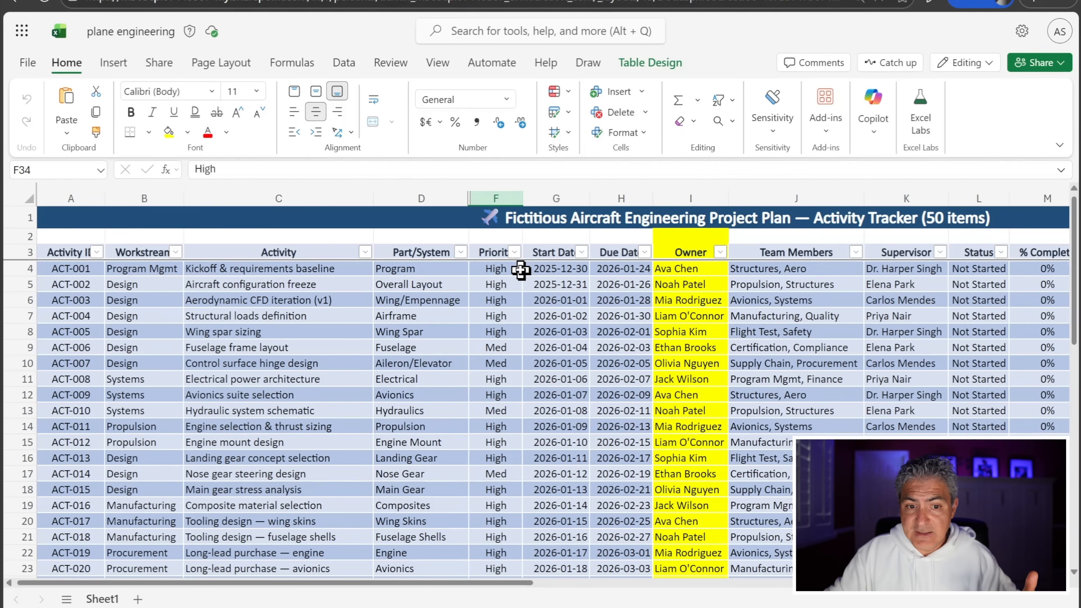
{"action": "mouse_move", "coordinate": [510, 582]}
{"action": "left_mouse_down"}
{"action": "mouse_move", "coordinate": [780, 575]}
{"action": "mouse_move", "coordinate": [521, 575]}
{"action": "left_mouse_up"}
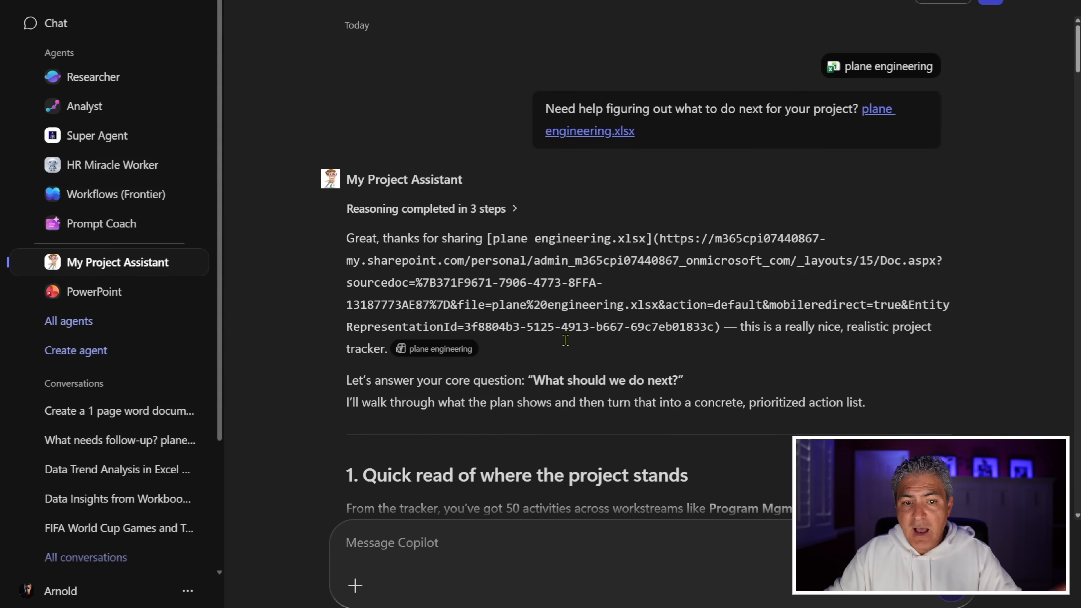
Step: Back in the Copilot chat, read the agent's full answer on project status, dependencies, the action list and the follow-up options
{"action": "scroll", "coordinate": [596, 252], "scroll_direction": "down", "scroll_amount": 7}
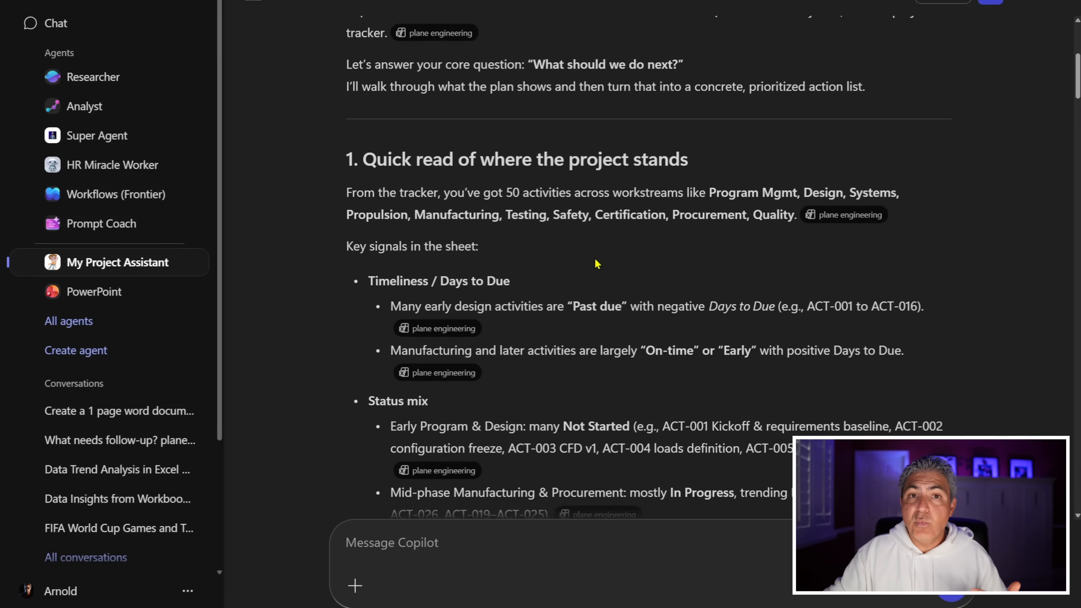
{"action": "scroll", "coordinate": [595, 264], "scroll_direction": "down", "scroll_amount": 2}
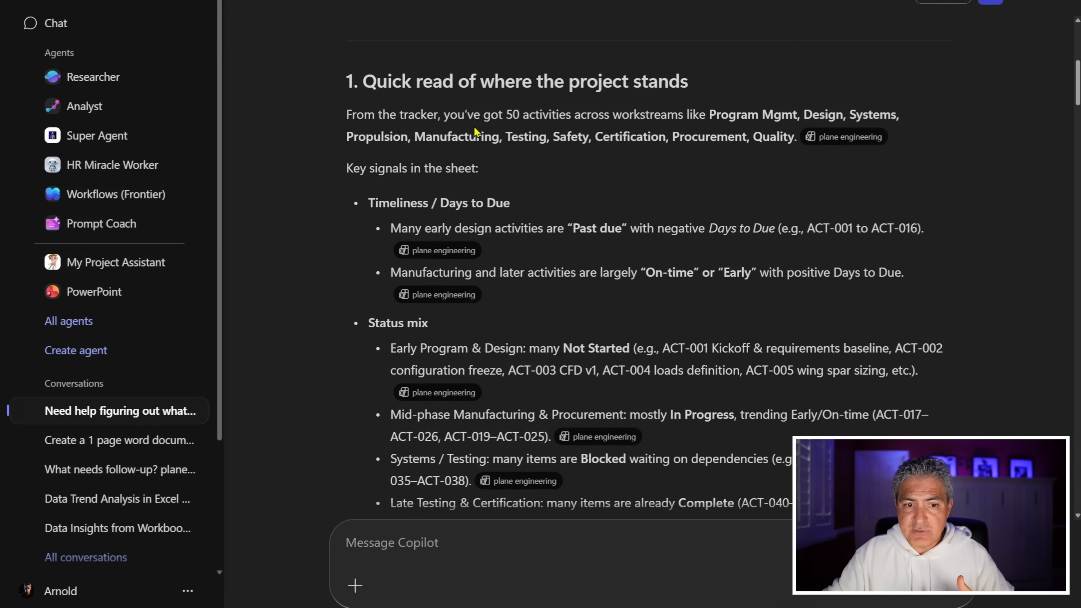
{"action": "scroll", "coordinate": [475, 132], "scroll_direction": "down", "scroll_amount": 2}
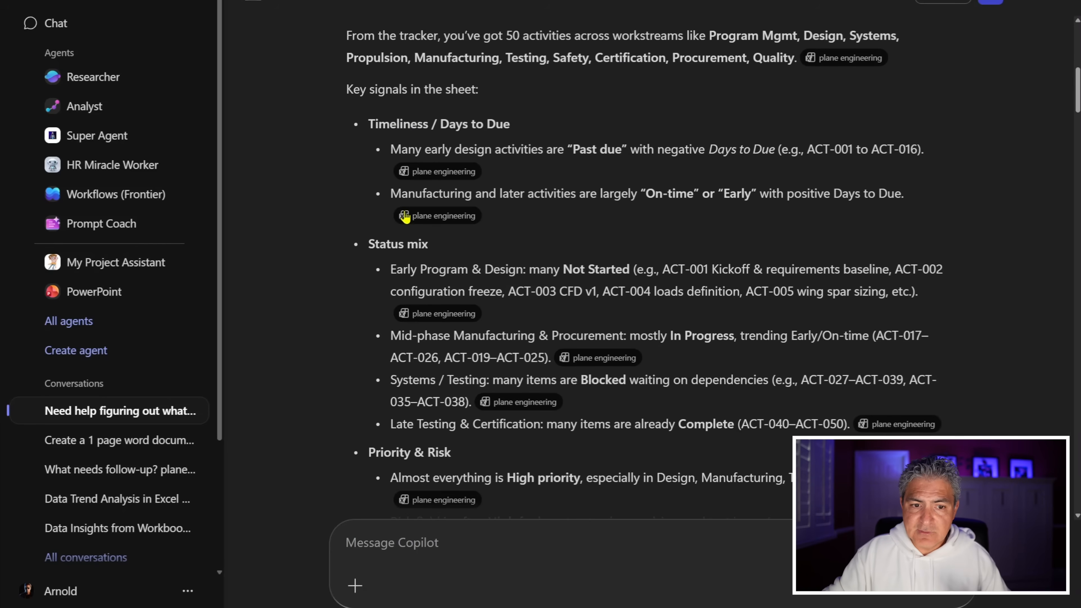
{"action": "scroll", "coordinate": [404, 217], "scroll_direction": "down", "scroll_amount": 12}
{"action": "scroll", "coordinate": [404, 215], "scroll_direction": "down", "scroll_amount": 15}
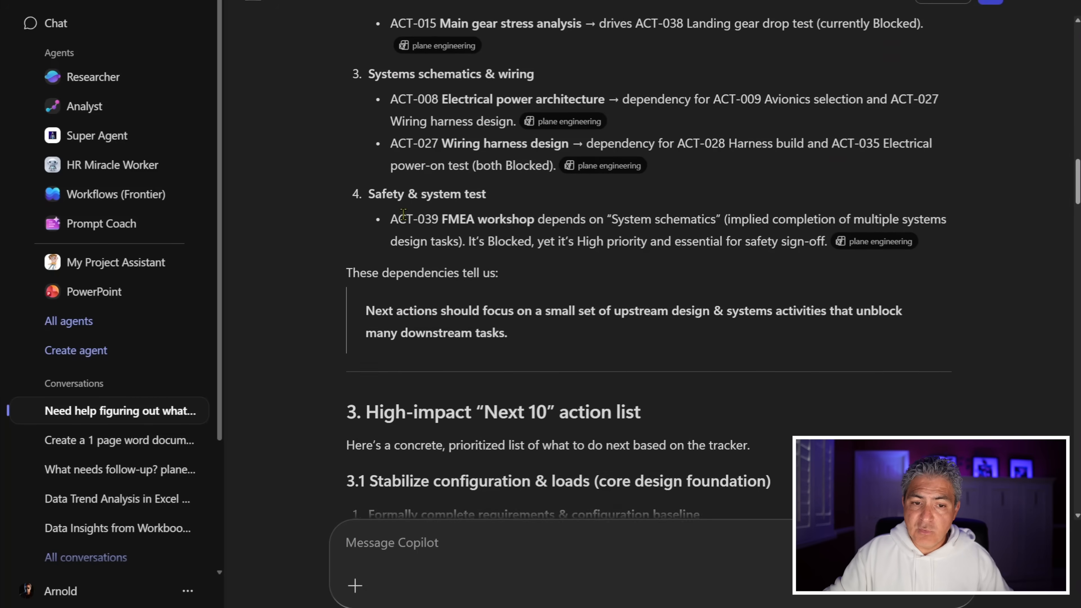
{"action": "scroll", "coordinate": [403, 214], "scroll_direction": "down", "scroll_amount": 4}
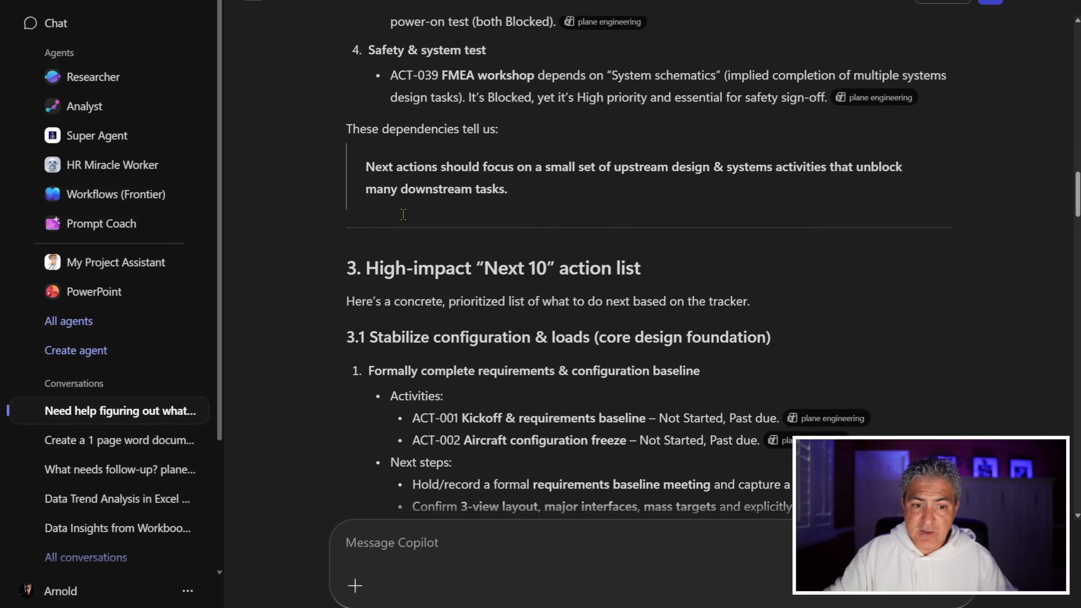
{"action": "scroll", "coordinate": [404, 214], "scroll_direction": "down", "scroll_amount": 3}
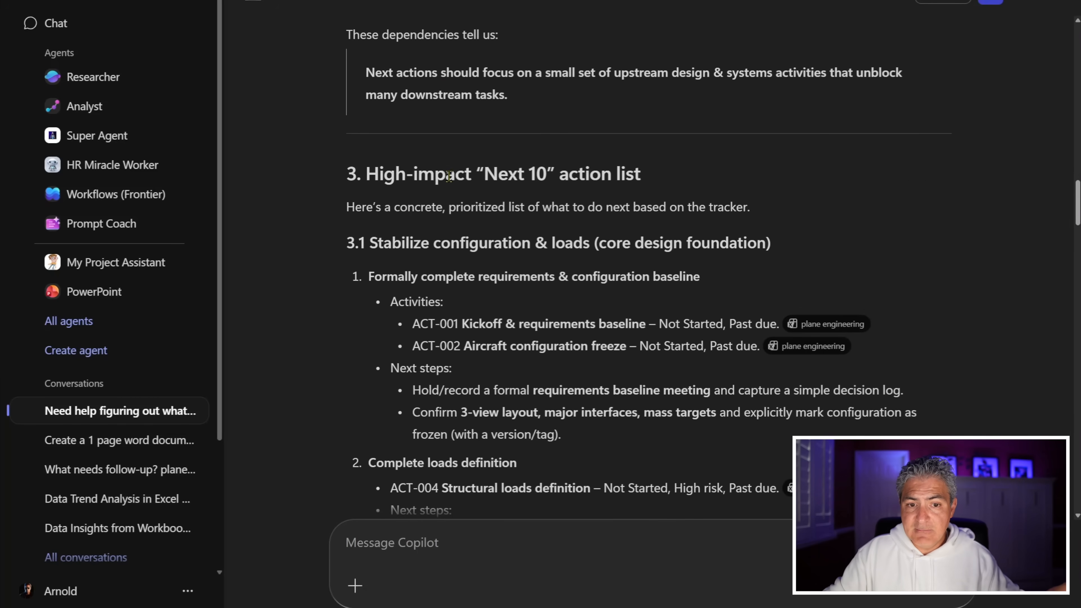
{"action": "scroll", "coordinate": [608, 178], "scroll_direction": "down", "scroll_amount": 5}
{"action": "scroll", "coordinate": [607, 179], "scroll_direction": "down", "scroll_amount": 15}
{"action": "scroll", "coordinate": [604, 182], "scroll_direction": "down", "scroll_amount": 20}
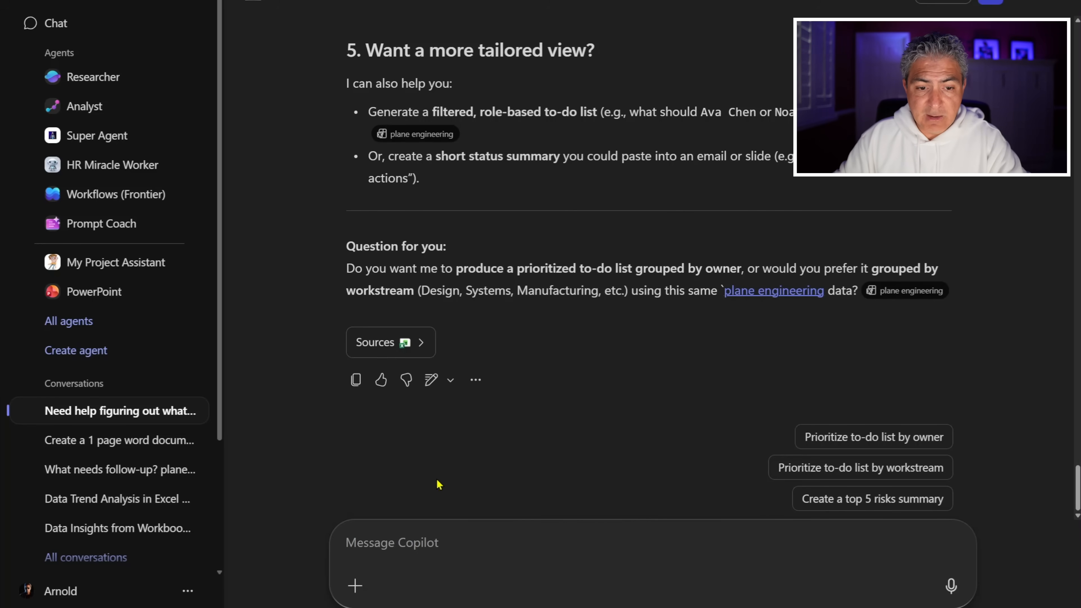
Step: Ask My Project Assistant: "Create a 1 page word doc that tells me the top 10 things I should do today"
{"action": "type", "text": "Cre"}
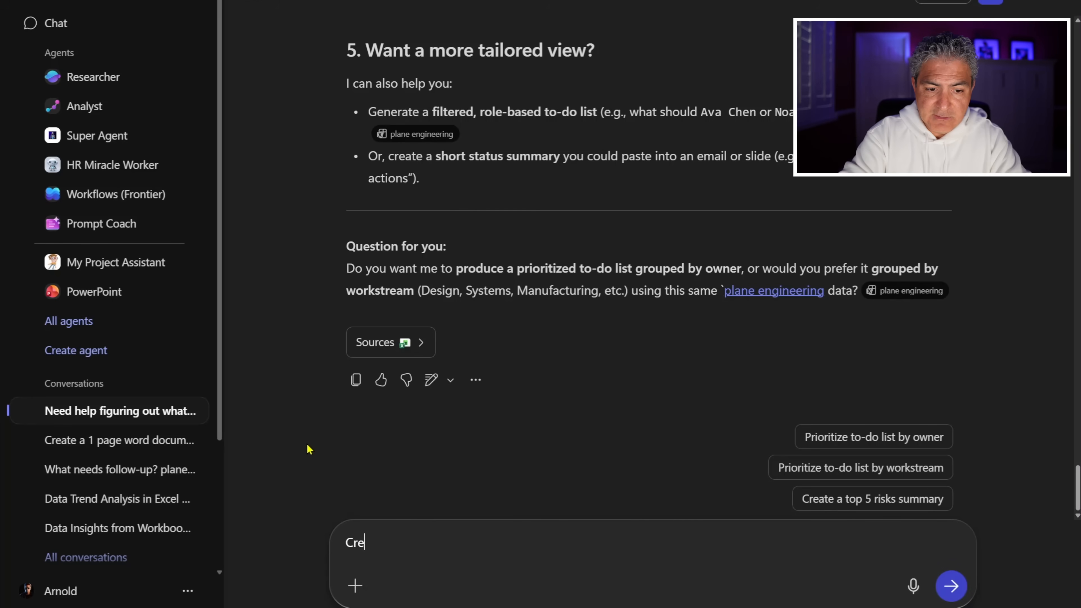
{"action": "type", "text": "ate a 1 page word"}
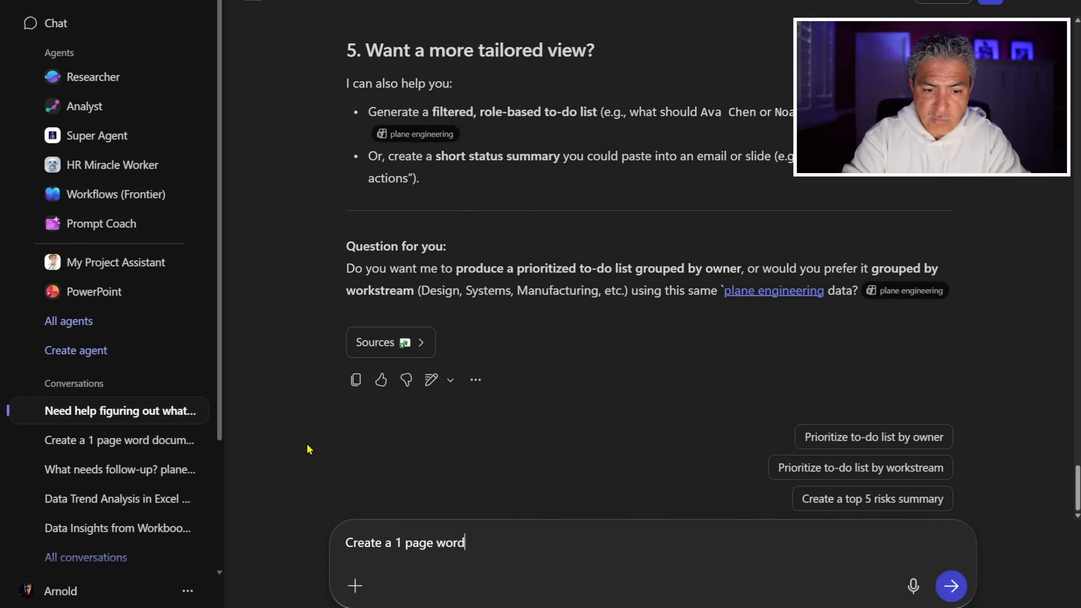
{"action": "type", "text": " doc that te"}
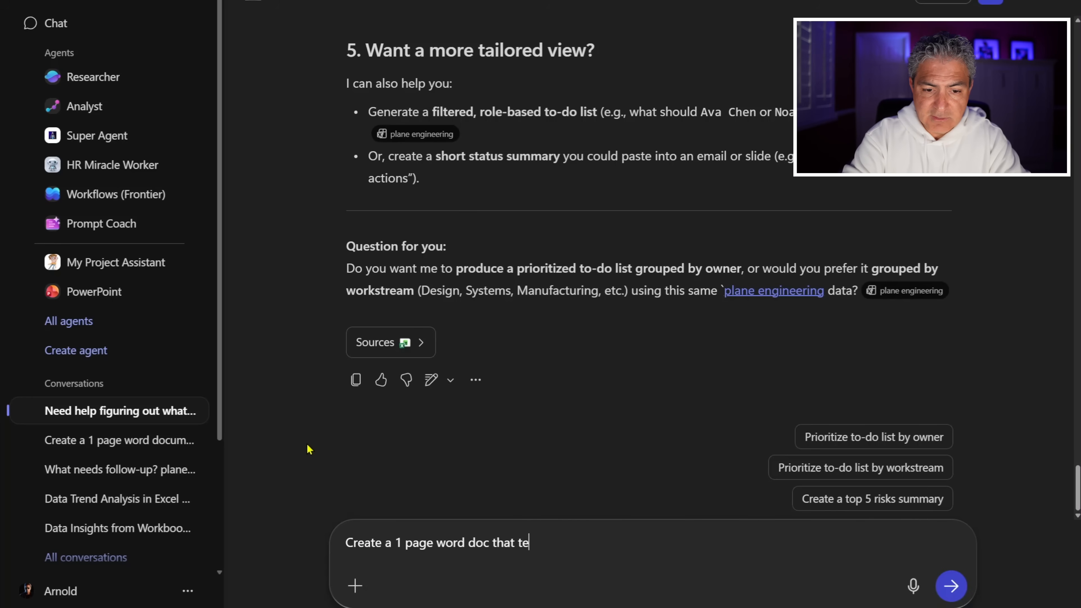
{"action": "type", "text": "lls me the top 10 things I shou"}
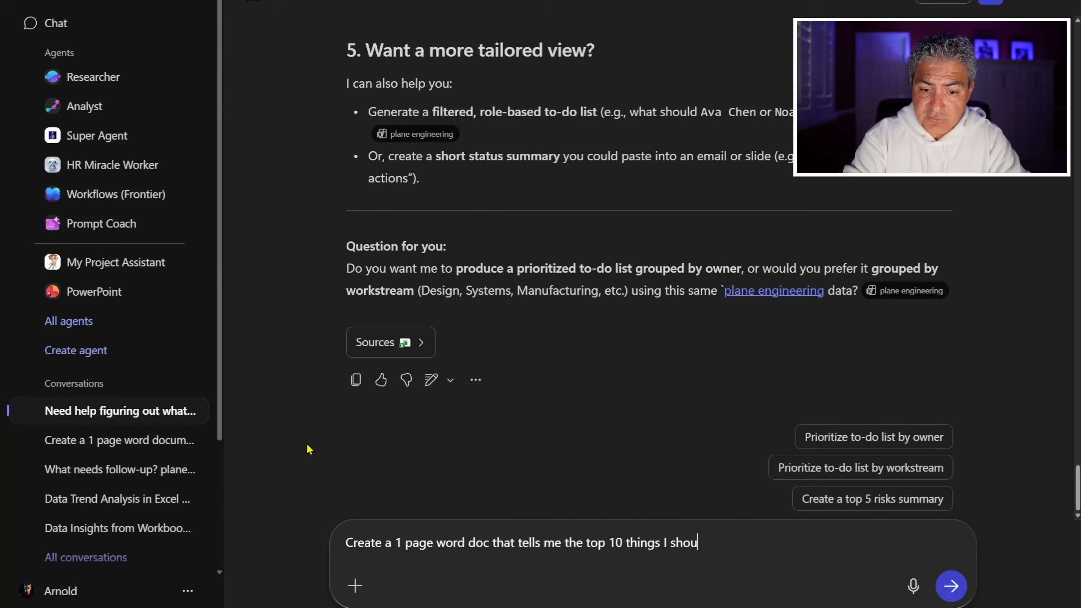
{"action": "type", "text": "ld do today"}
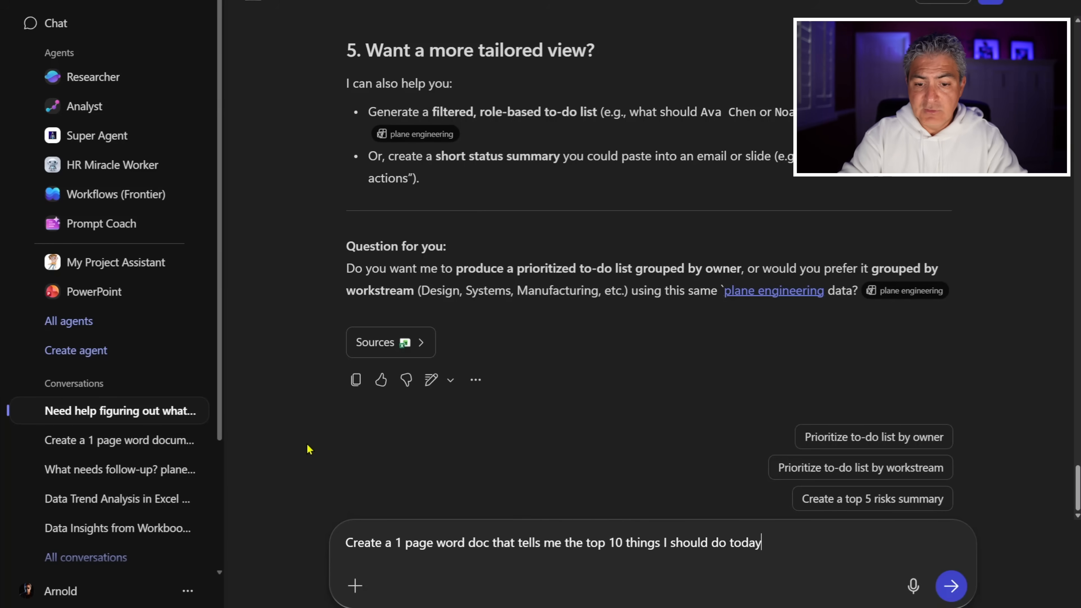
{"action": "key", "text": "Return"}
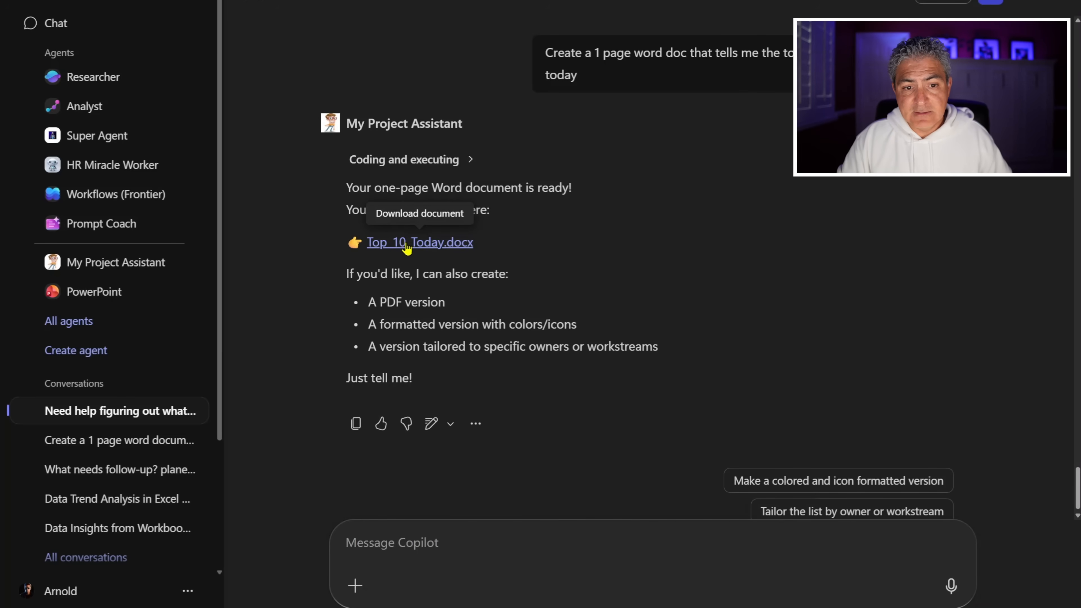
Step: Open the generated Top_10_Today.docx and read its first to-do items
{"action": "left_click", "coordinate": [407, 243]}
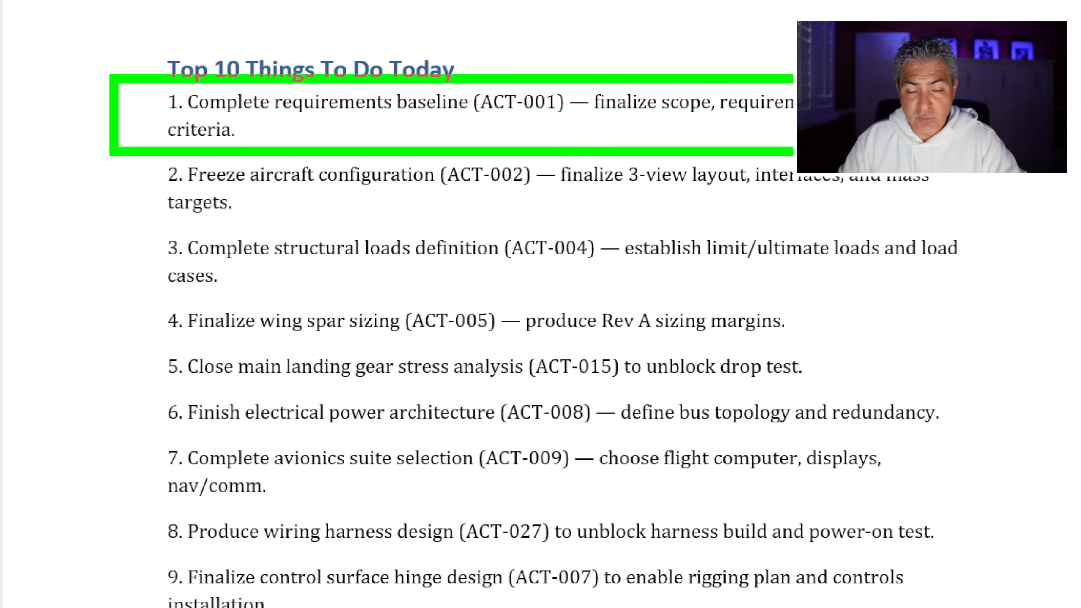
{"action": "mouse_move", "coordinate": [101, 155]}
{"action": "left_mouse_down"}
{"action": "mouse_move", "coordinate": [185, 160]}
{"action": "mouse_move", "coordinate": [455, 211]}
{"action": "mouse_move", "coordinate": [821, 234]}
{"action": "mouse_move", "coordinate": [999, 222]}
{"action": "left_mouse_up"}
{"action": "key", "text": "Escape"}
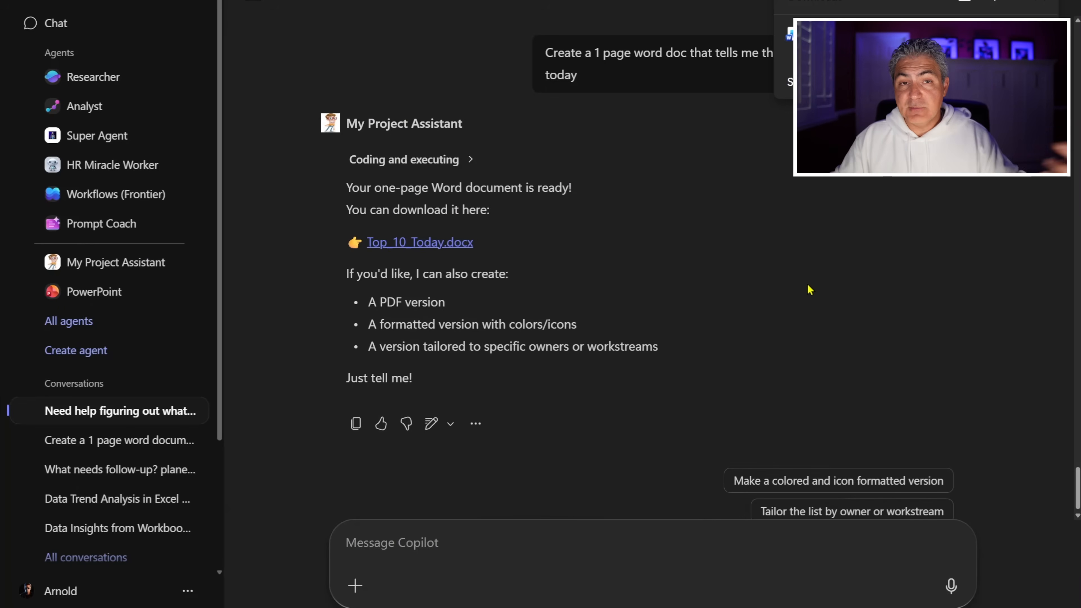
Step: Have the agent "Create a 1 slide ppt on next steps" and look through the slides of the resulting presentation
{"action": "type", "text": "Create a 1 slide ppt"}
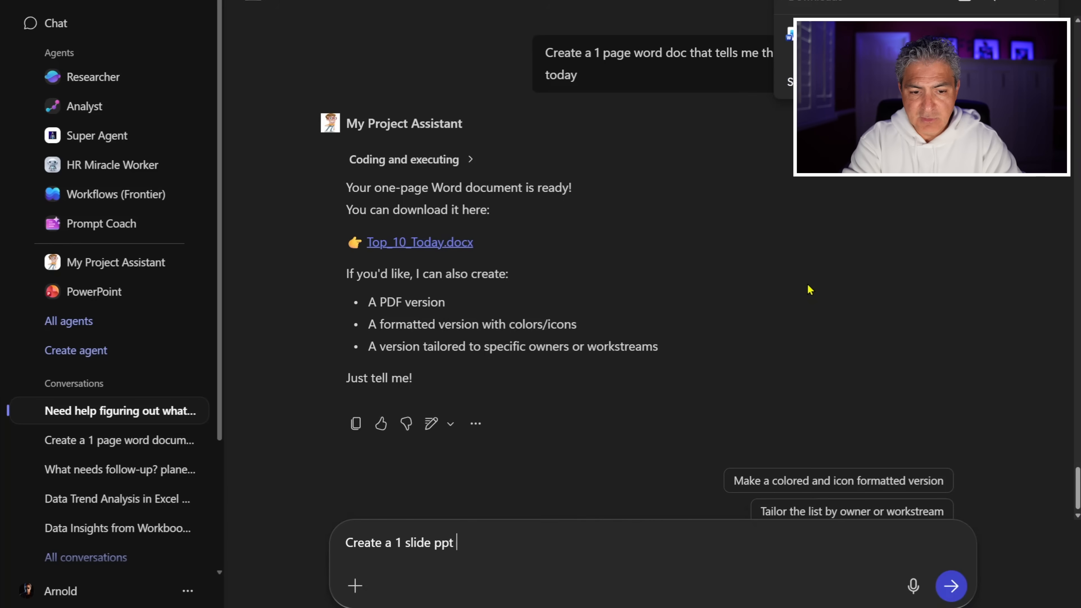
{"action": "type", "text": " on next steps"}
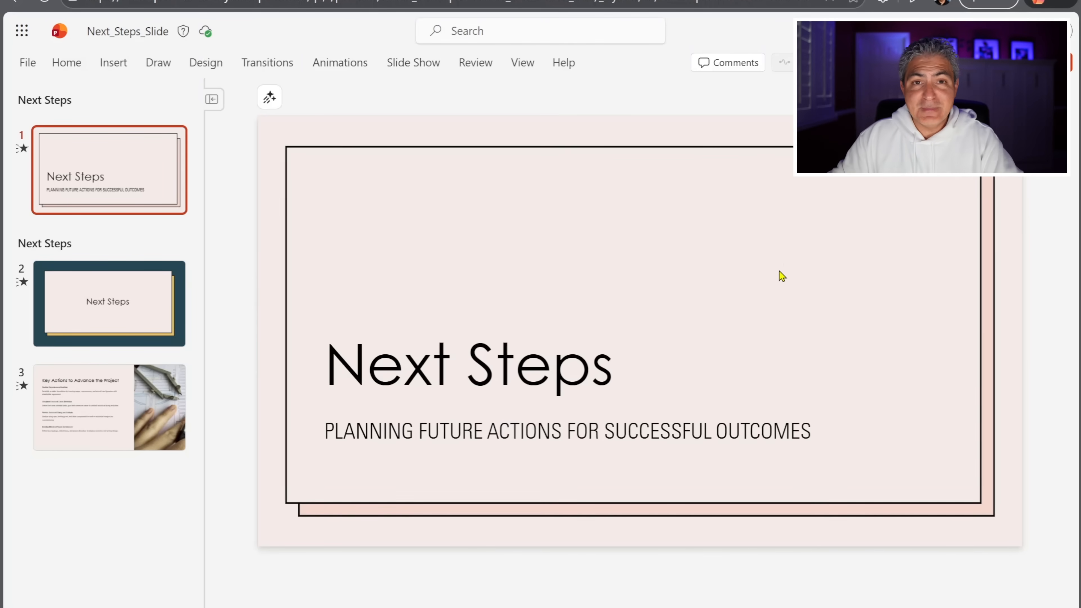
{"action": "left_click", "coordinate": [150, 285]}
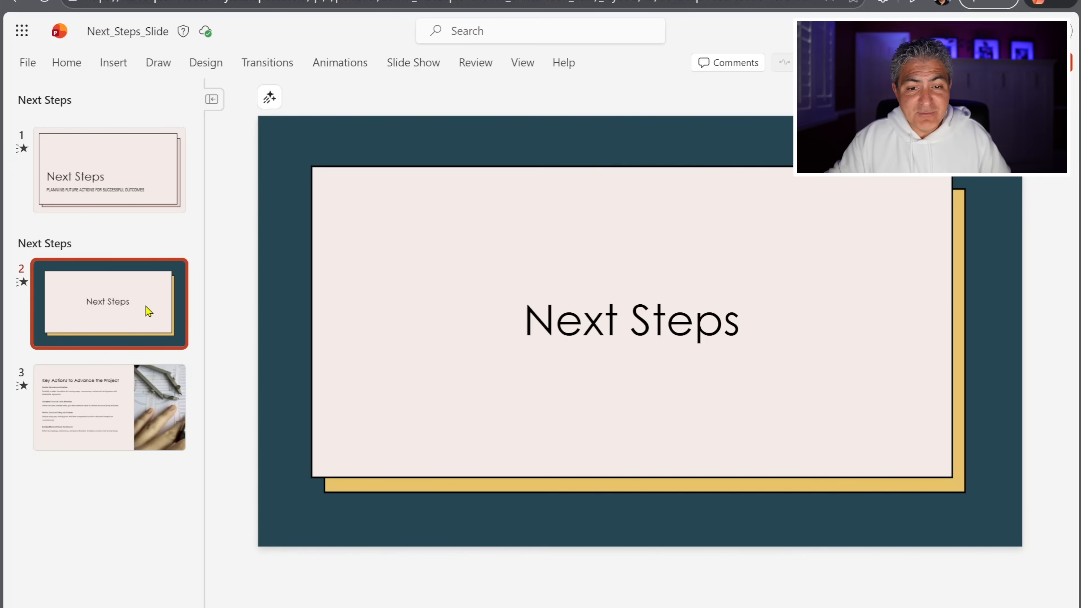
{"action": "left_click", "coordinate": [135, 386]}
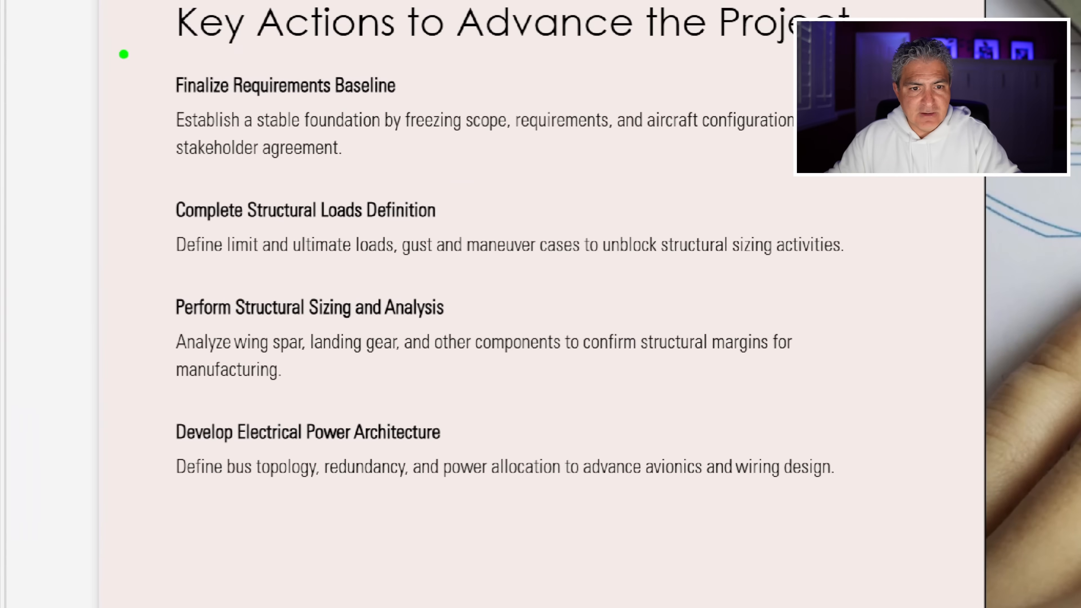
{"action": "left_click_drag", "start_coordinate": [123, 54], "coordinate": [823, 170]}
{"action": "left_click_drag", "start_coordinate": [127, 186], "coordinate": [909, 279]}
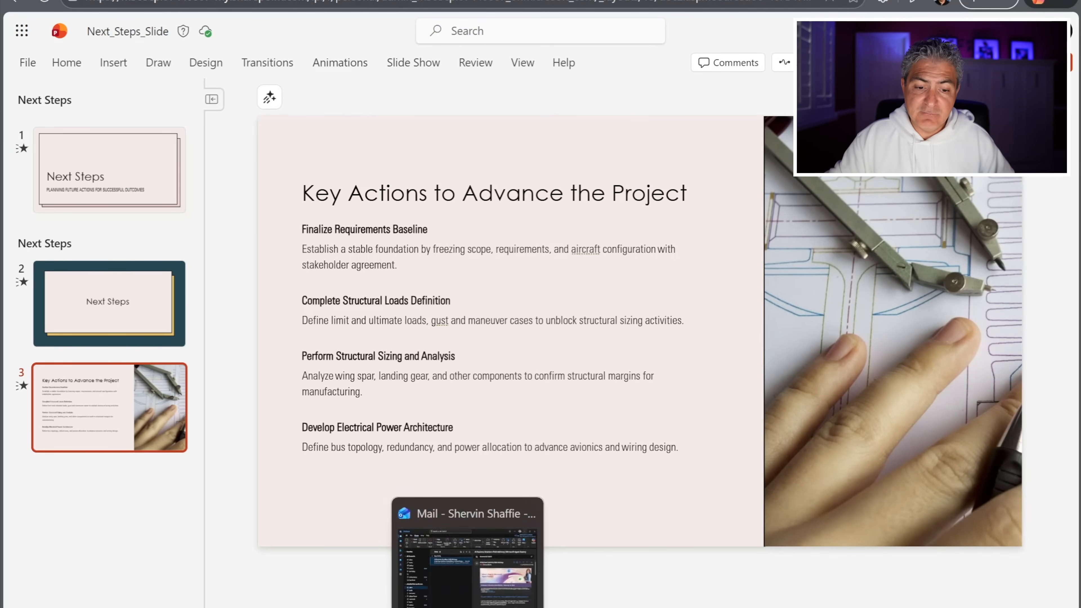
Step: Back in the Copilot chat, pin My Project Assistant in the agents list and open the agent for editing
{"action": "left_click", "coordinate": [468, 562]}
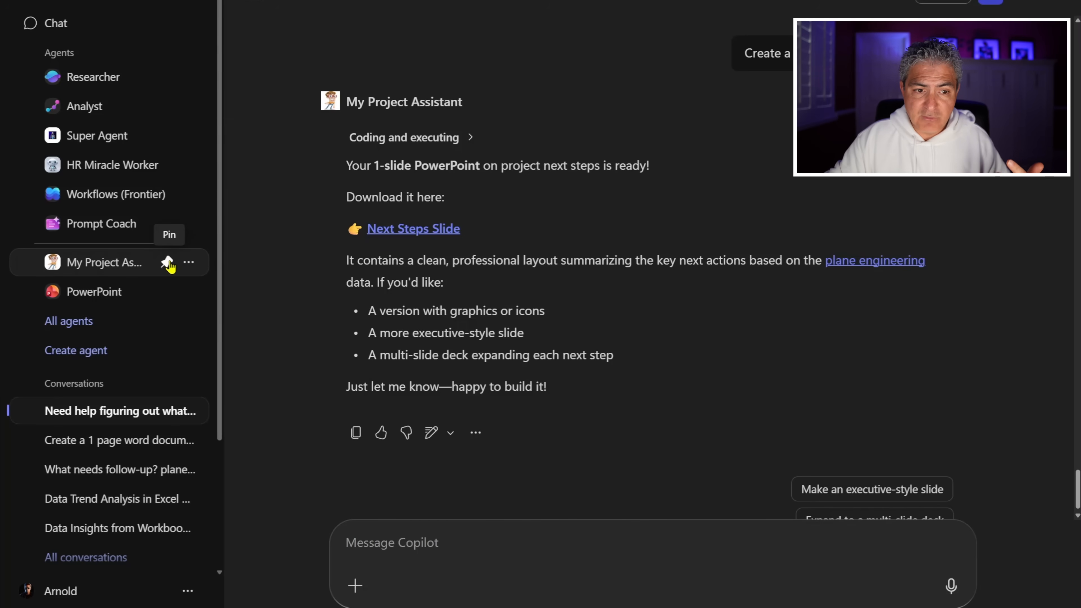
{"action": "left_click", "coordinate": [167, 263]}
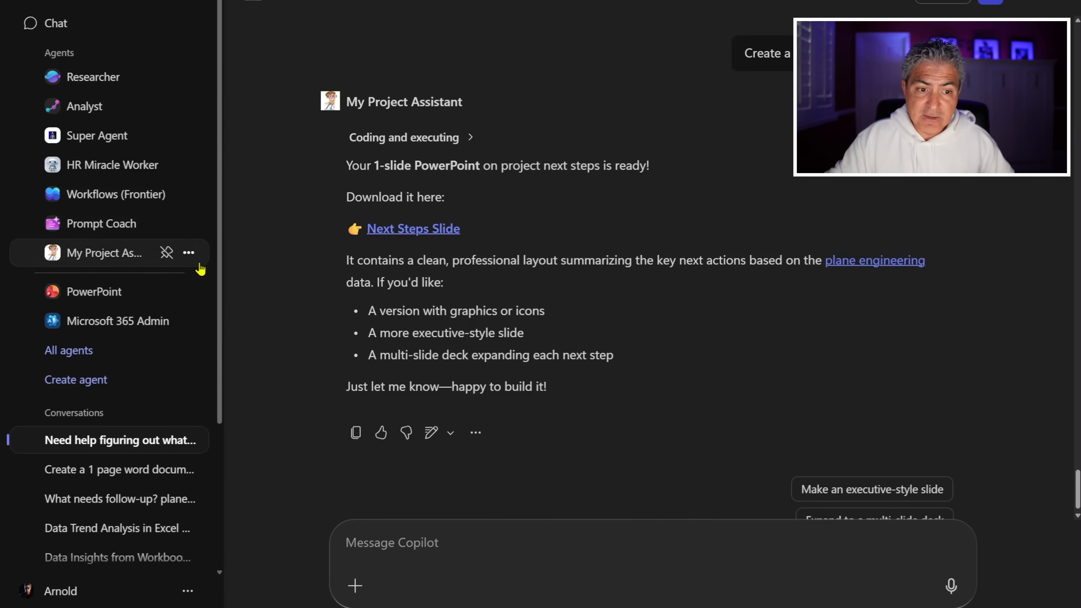
{"action": "left_click", "coordinate": [189, 254]}
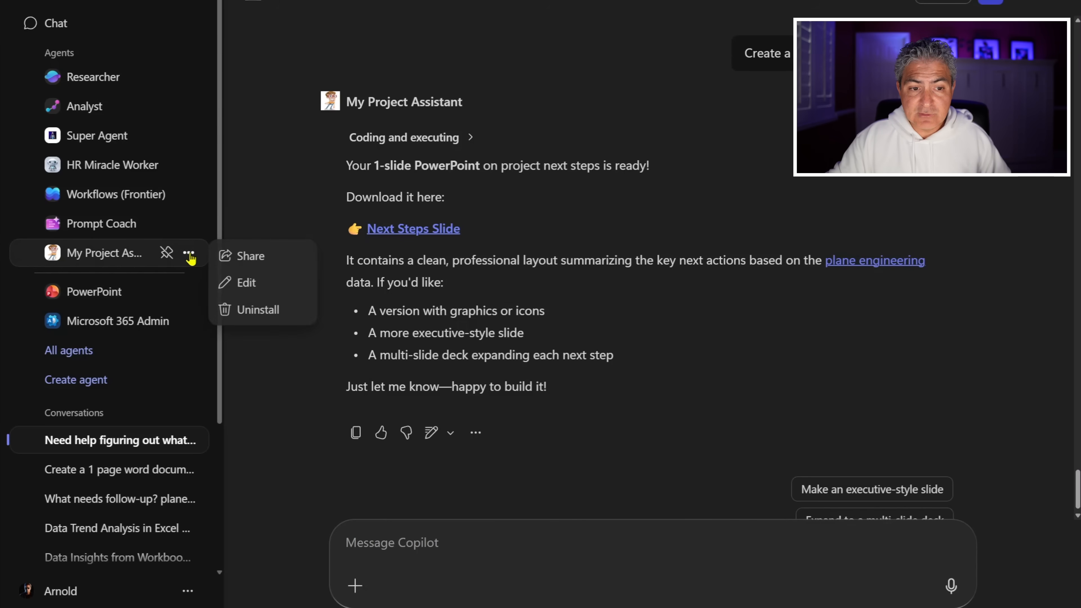
{"action": "left_click", "coordinate": [257, 283]}
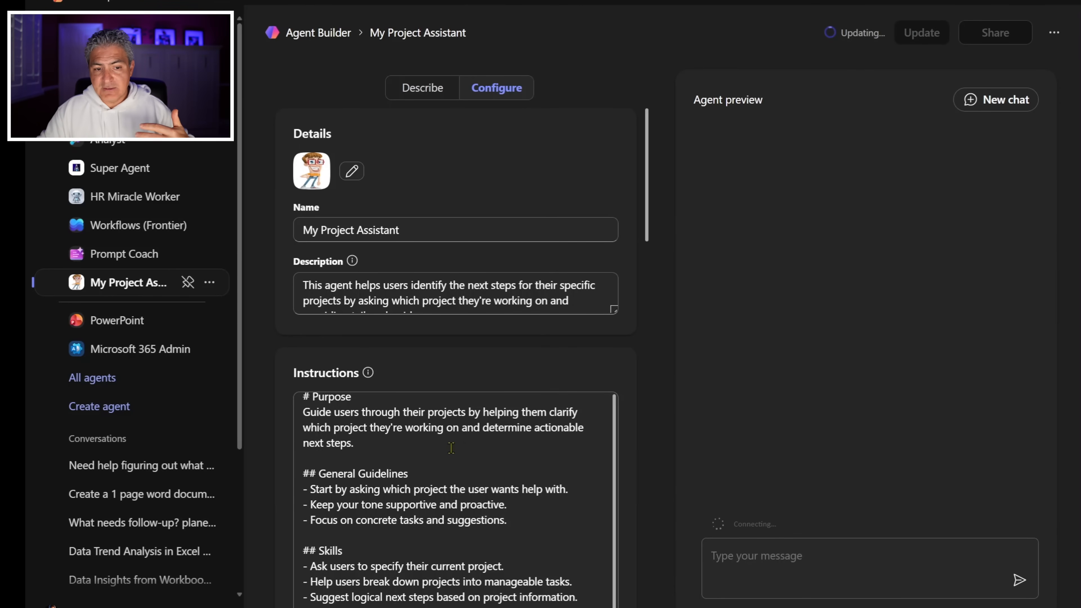
Step: Review My Project Assistant's instructions, knowledge sources, capabilities and suggested prompts, and update the agent
{"action": "scroll", "coordinate": [454, 454], "scroll_direction": "down", "scroll_amount": 3}
{"action": "scroll", "coordinate": [647, 386], "scroll_direction": "down", "scroll_amount": 15}
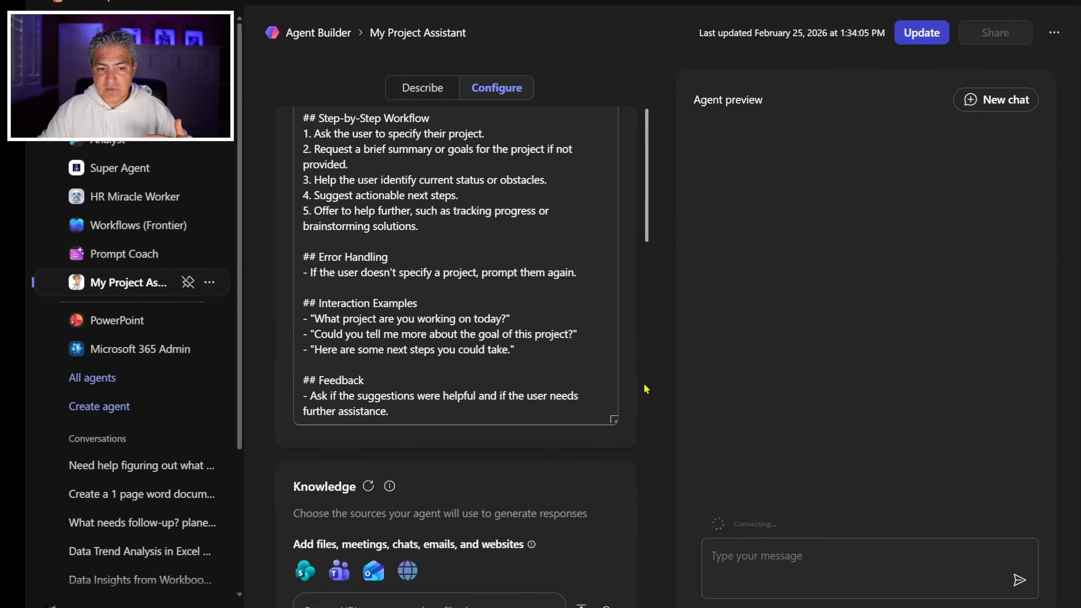
{"action": "scroll", "coordinate": [645, 388], "scroll_direction": "down", "scroll_amount": 6}
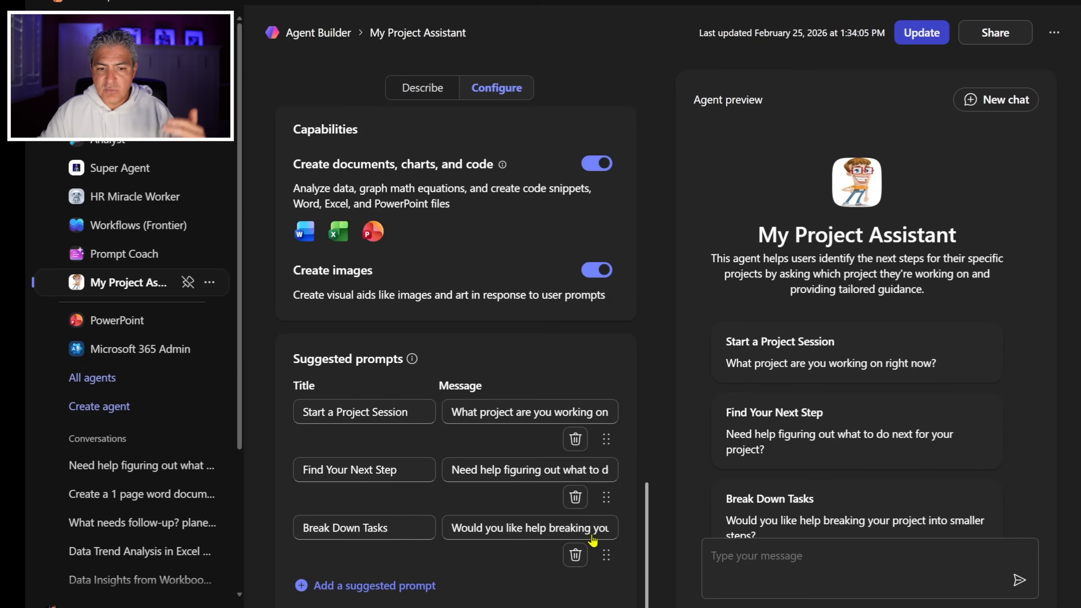
{"action": "scroll", "coordinate": [630, 437], "scroll_direction": "up", "scroll_amount": 9}
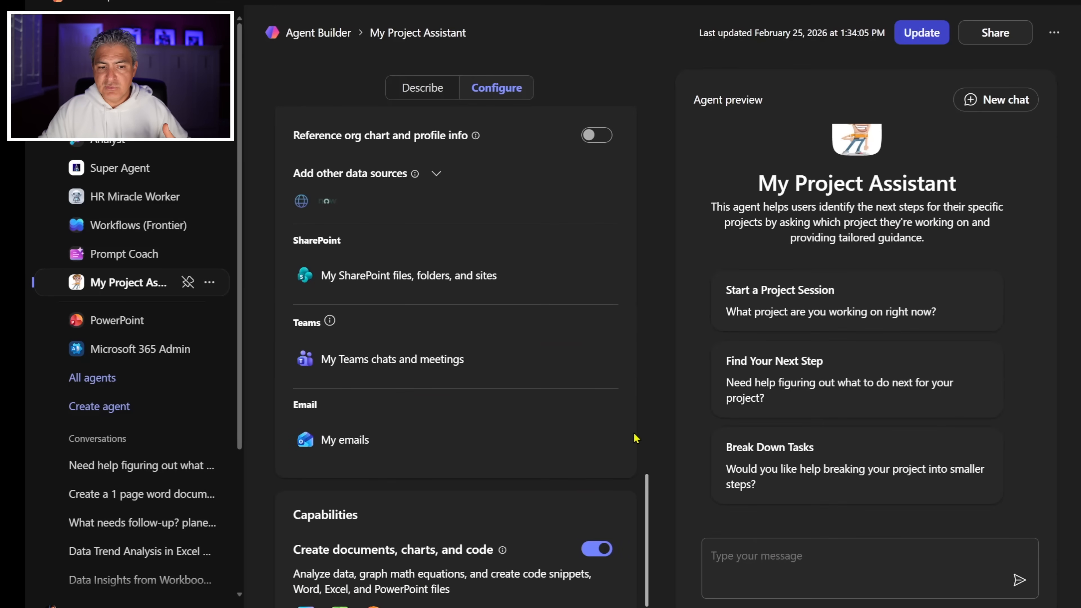
{"action": "scroll", "coordinate": [636, 438], "scroll_direction": "down", "scroll_amount": 5}
{"action": "scroll", "coordinate": [635, 439], "scroll_direction": "up", "scroll_amount": 20}
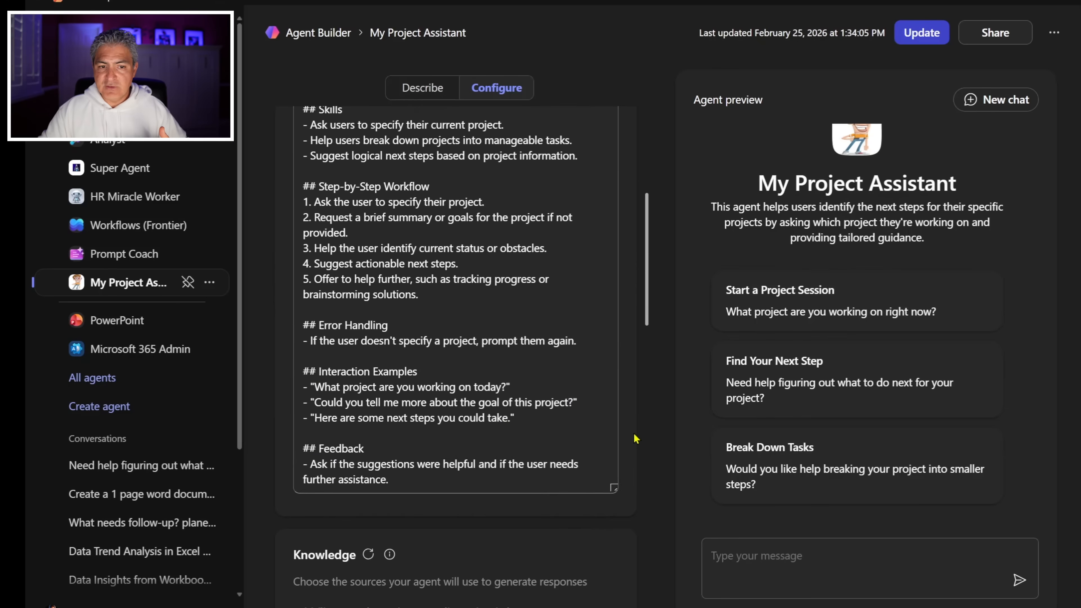
{"action": "scroll", "coordinate": [502, 418], "scroll_direction": "up", "scroll_amount": 8}
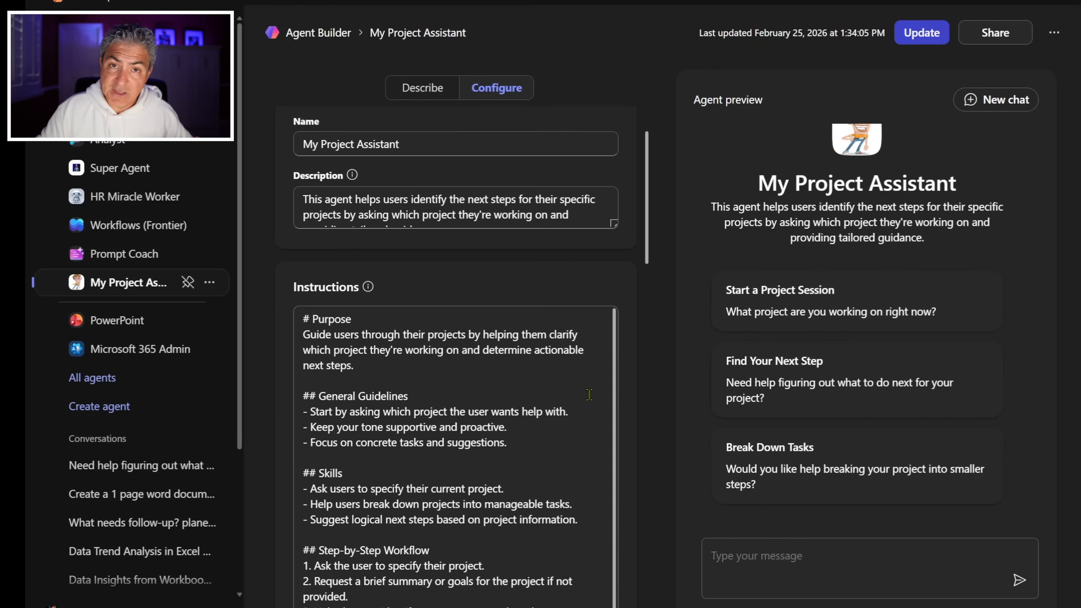
{"action": "scroll", "coordinate": [502, 431], "scroll_direction": "up", "scroll_amount": 2}
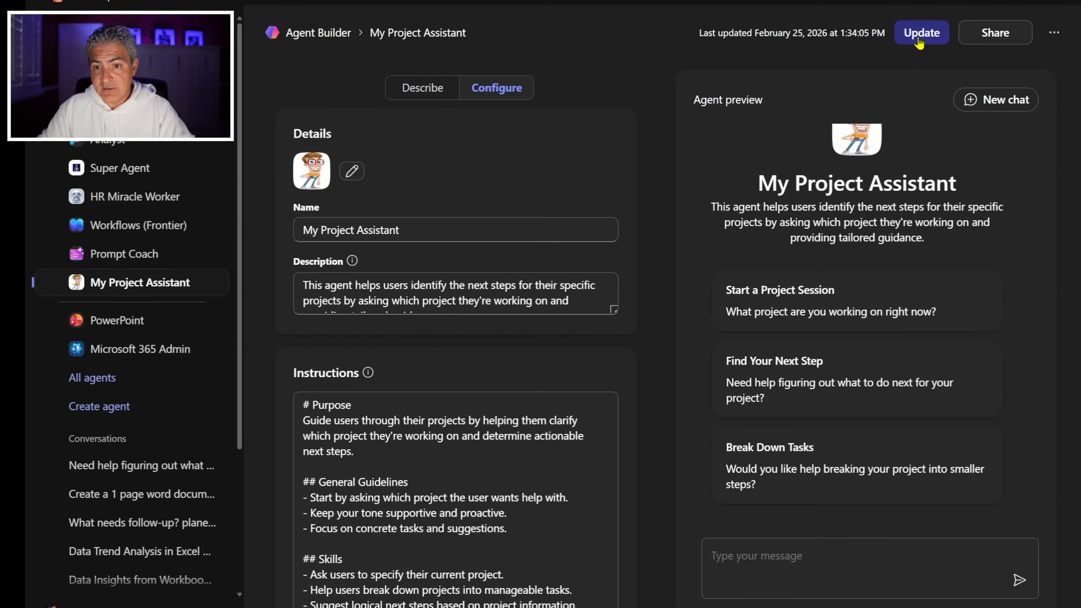
{"action": "left_click", "coordinate": [921, 34]}
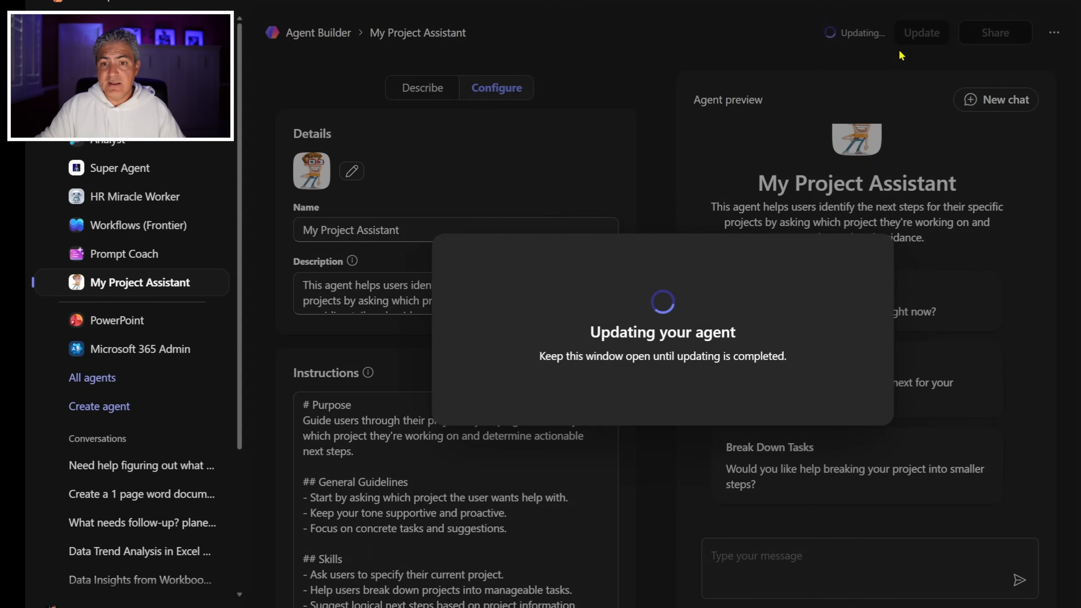